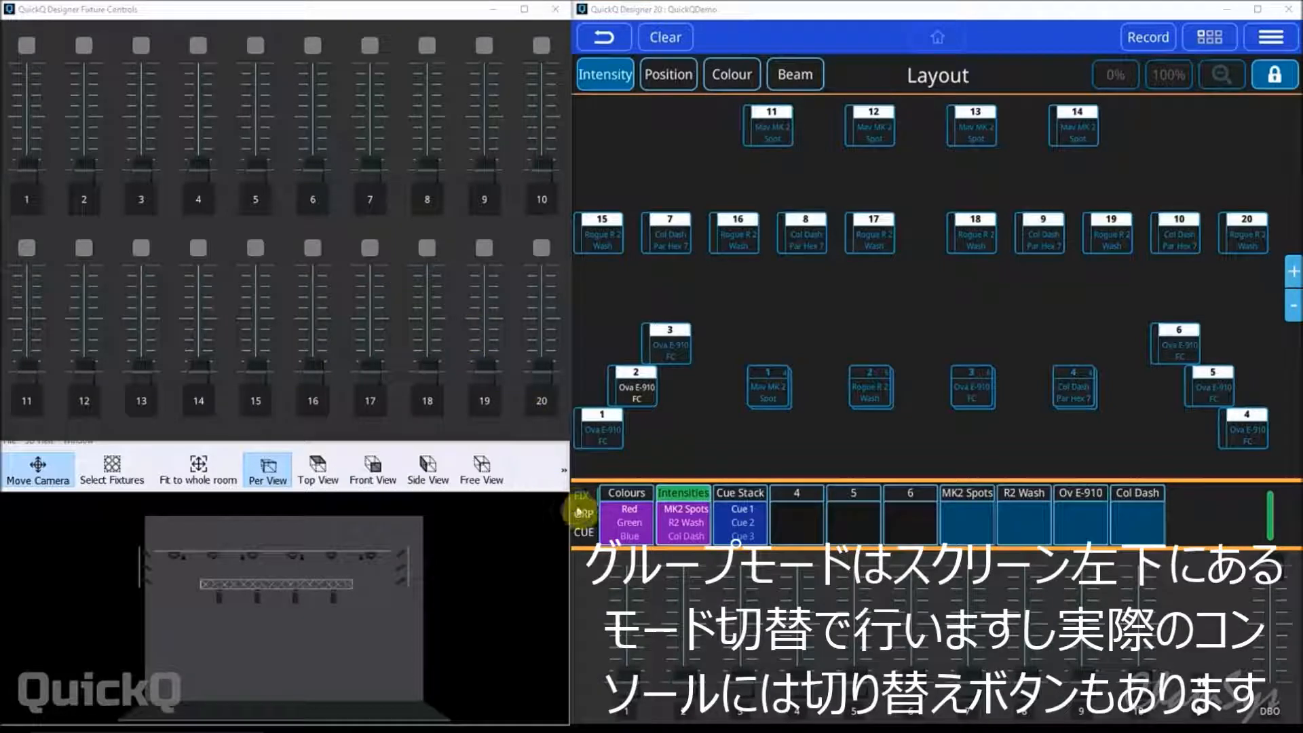
Switch the multifunction faders to group mode and touch group faders 1 to 4 to identify the fixtures each controls.
{"action": "left_click", "coordinate": [582, 516]}
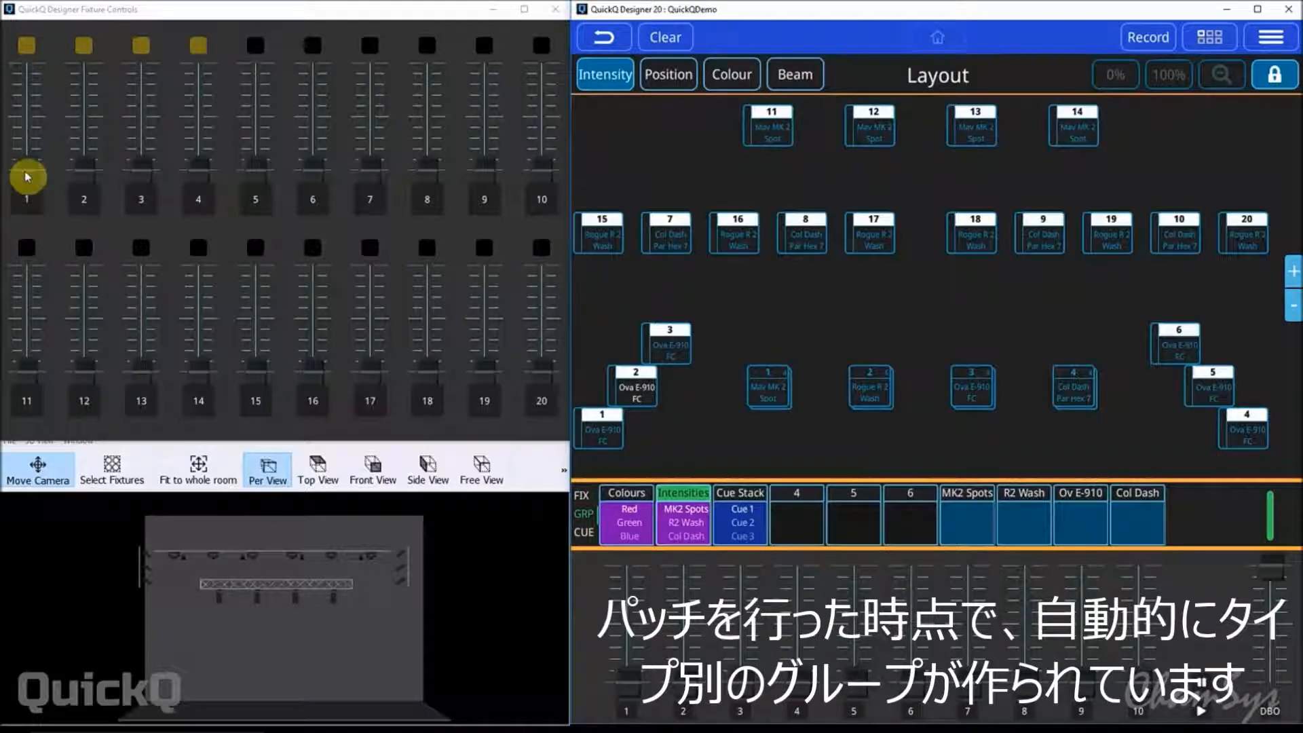
{"action": "left_click_drag", "start_coordinate": [26, 177], "coordinate": [34, 215]}
{"action": "left_click", "coordinate": [90, 175]}
{"action": "left_click_drag", "start_coordinate": [89, 175], "coordinate": [102, 233]}
{"action": "left_click_drag", "start_coordinate": [142, 169], "coordinate": [163, 202]}
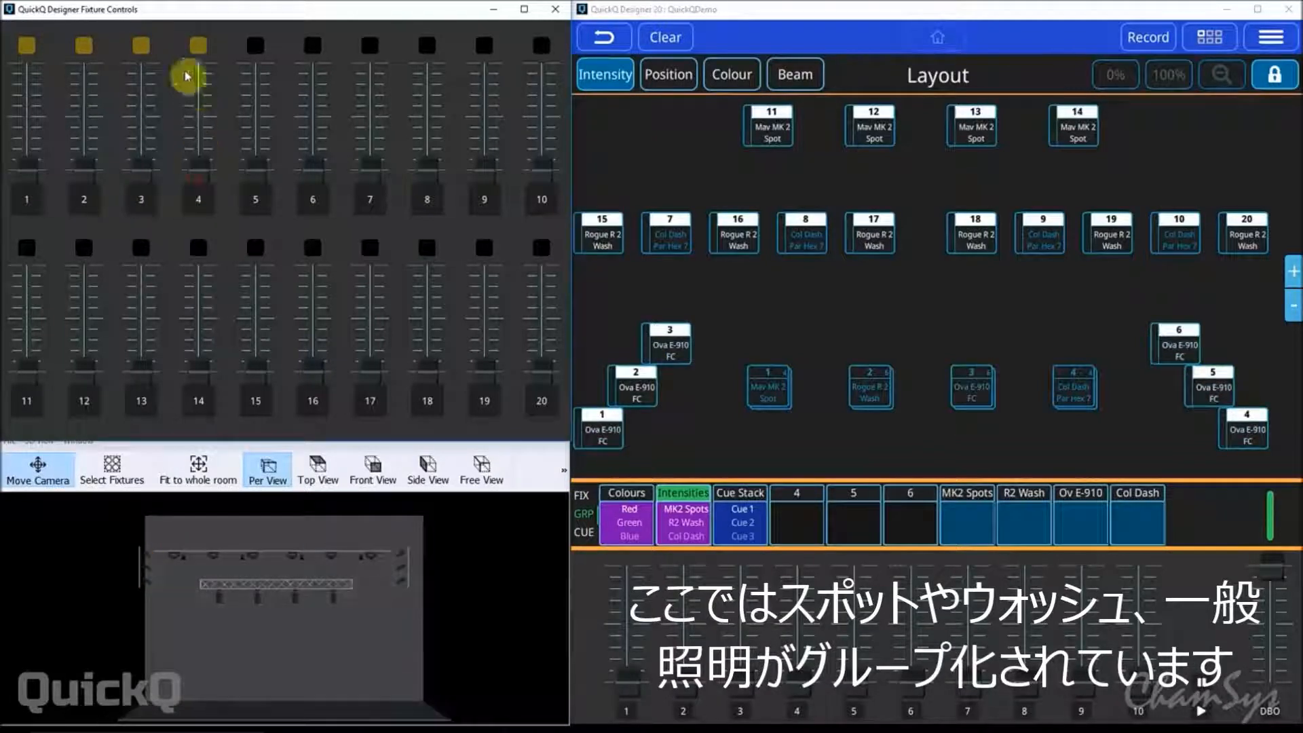
{"action": "left_click_drag", "start_coordinate": [203, 169], "coordinate": [221, 244]}
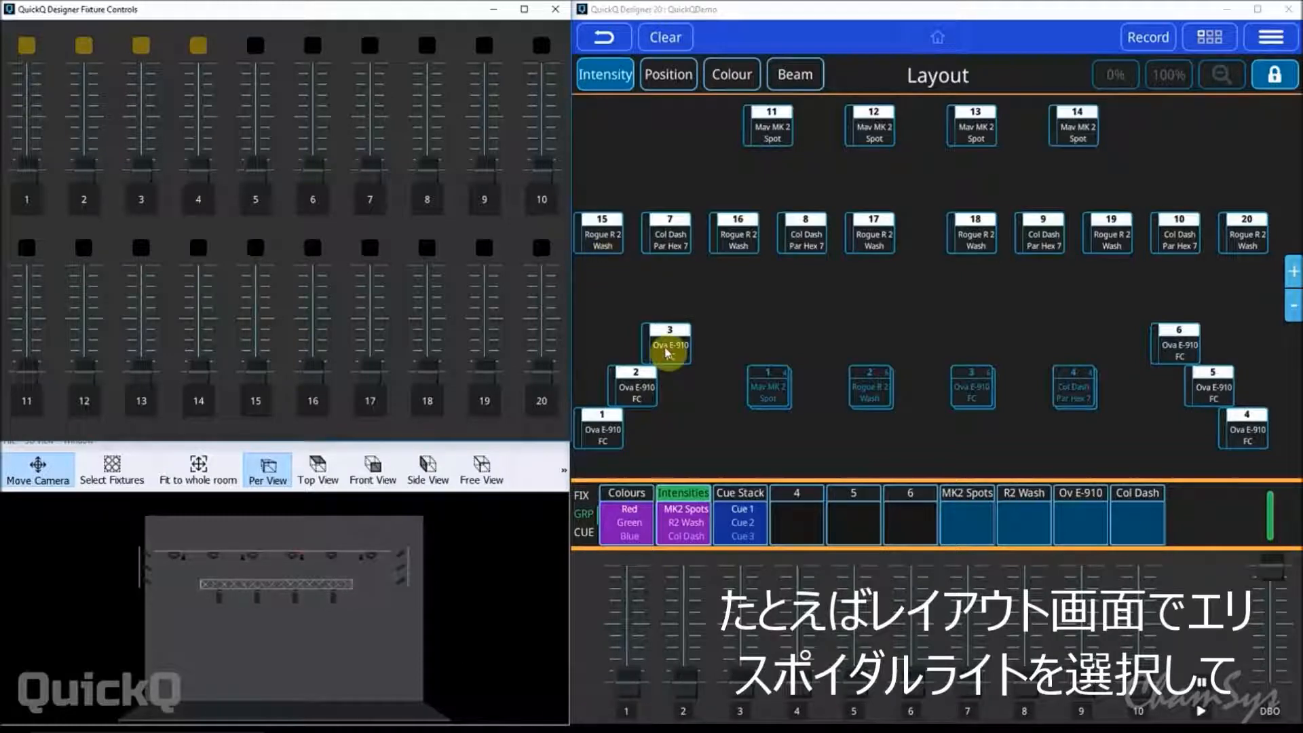
Select Ova E-910 FC fixtures 1 to 3, record them as a group on multifunction fader 6 and test it.
{"action": "left_click", "coordinate": [593, 440]}
{"action": "left_click", "coordinate": [649, 396]}
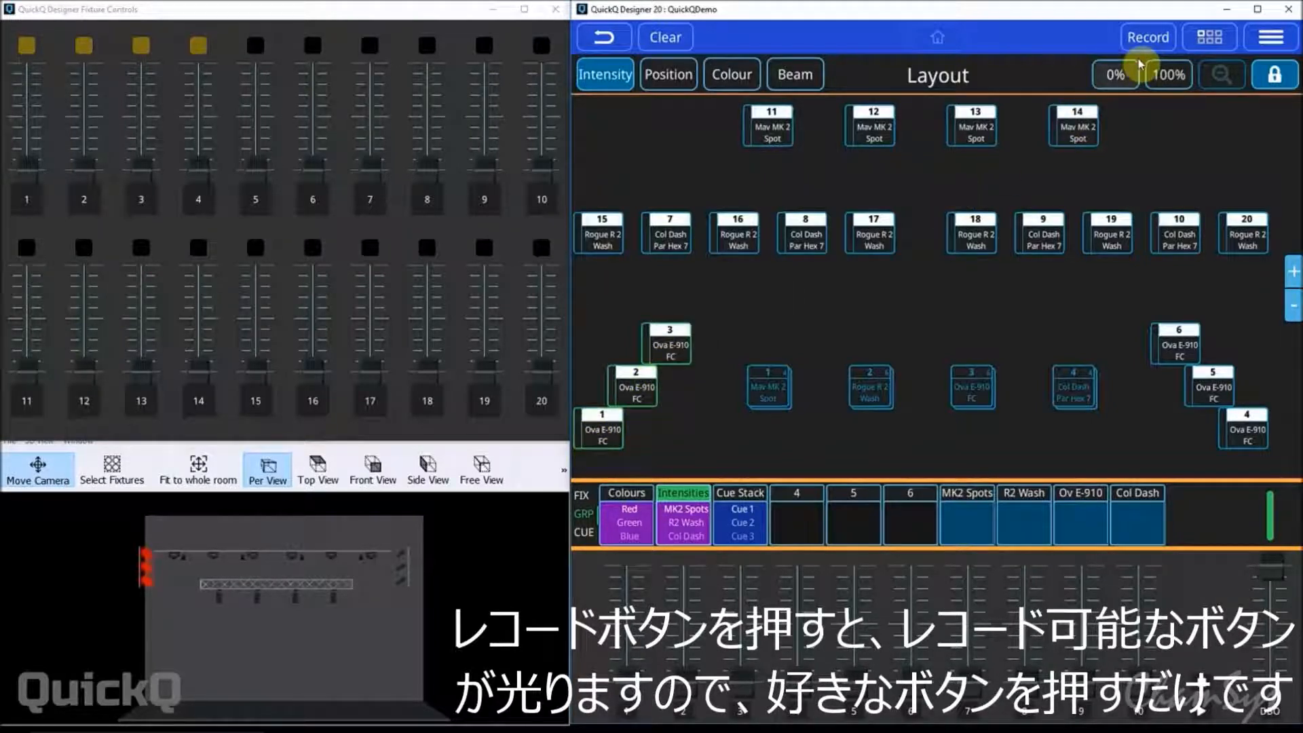
{"action": "left_click", "coordinate": [1148, 39]}
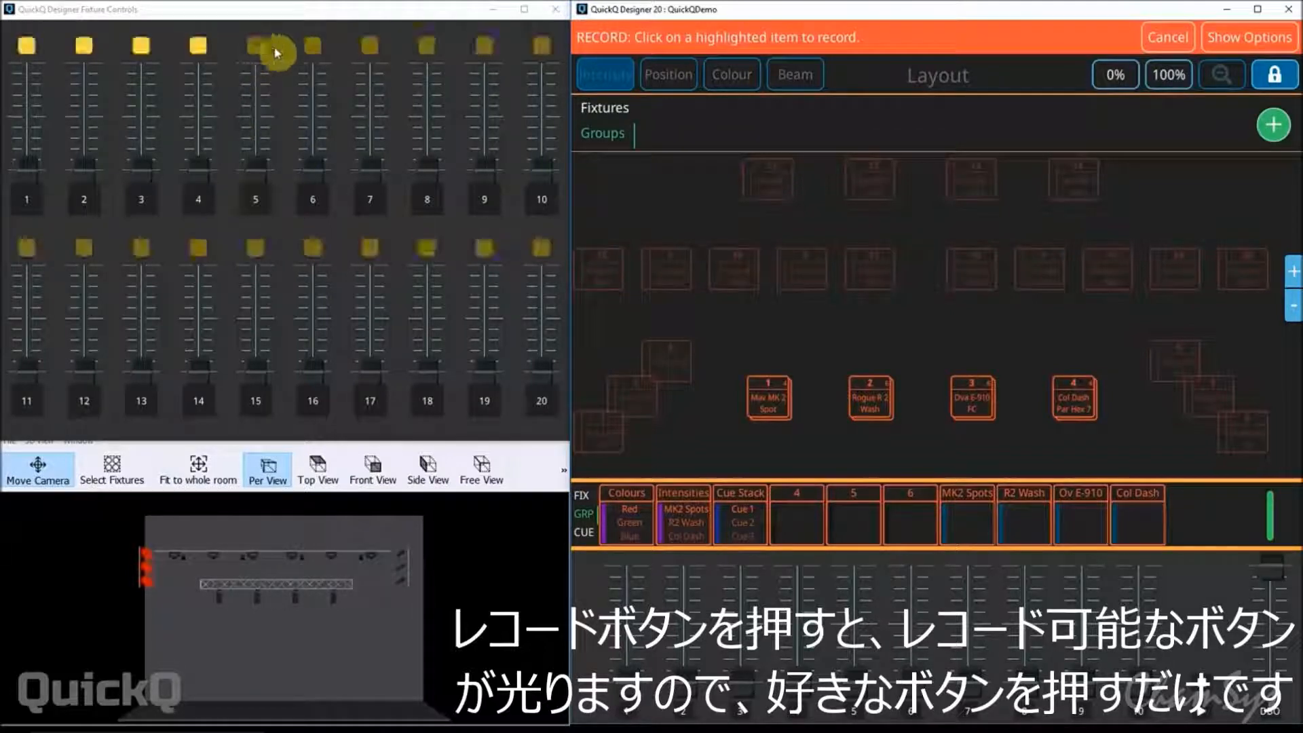
{"action": "left_click", "coordinate": [322, 207]}
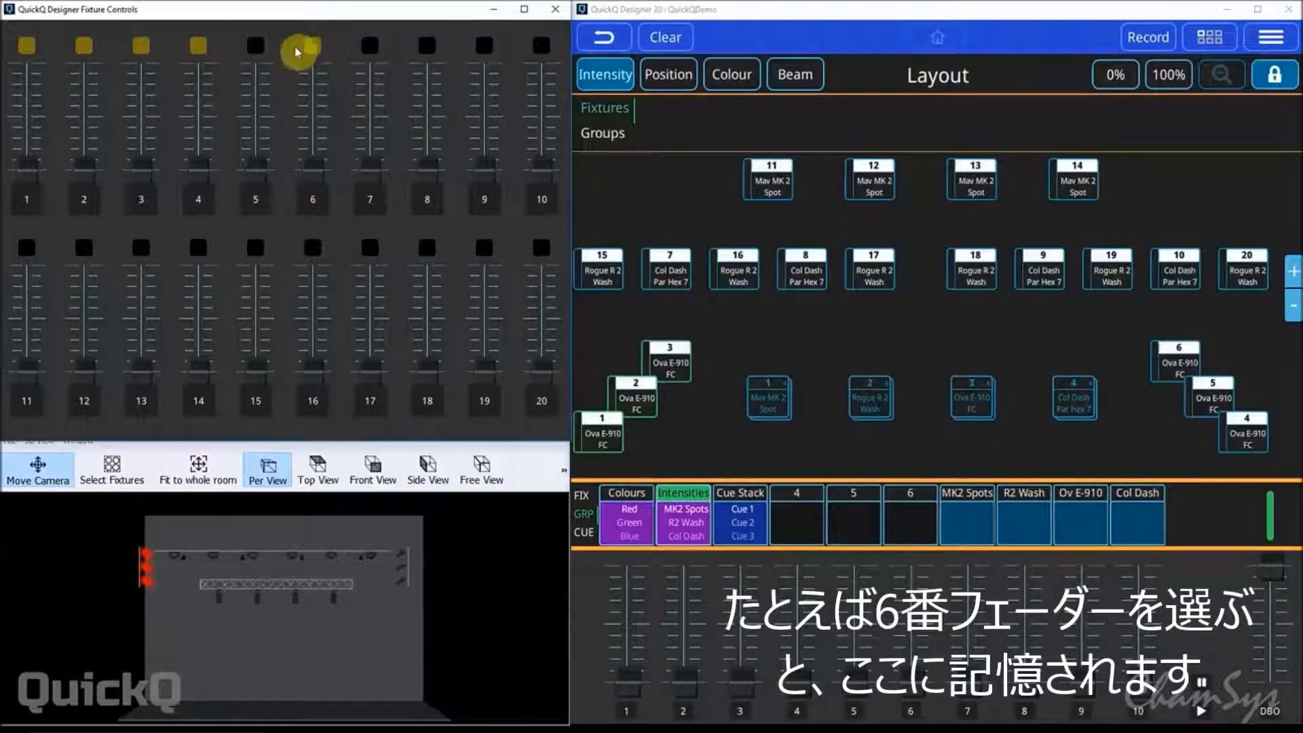
{"action": "left_click_drag", "start_coordinate": [312, 171], "coordinate": [323, 217]}
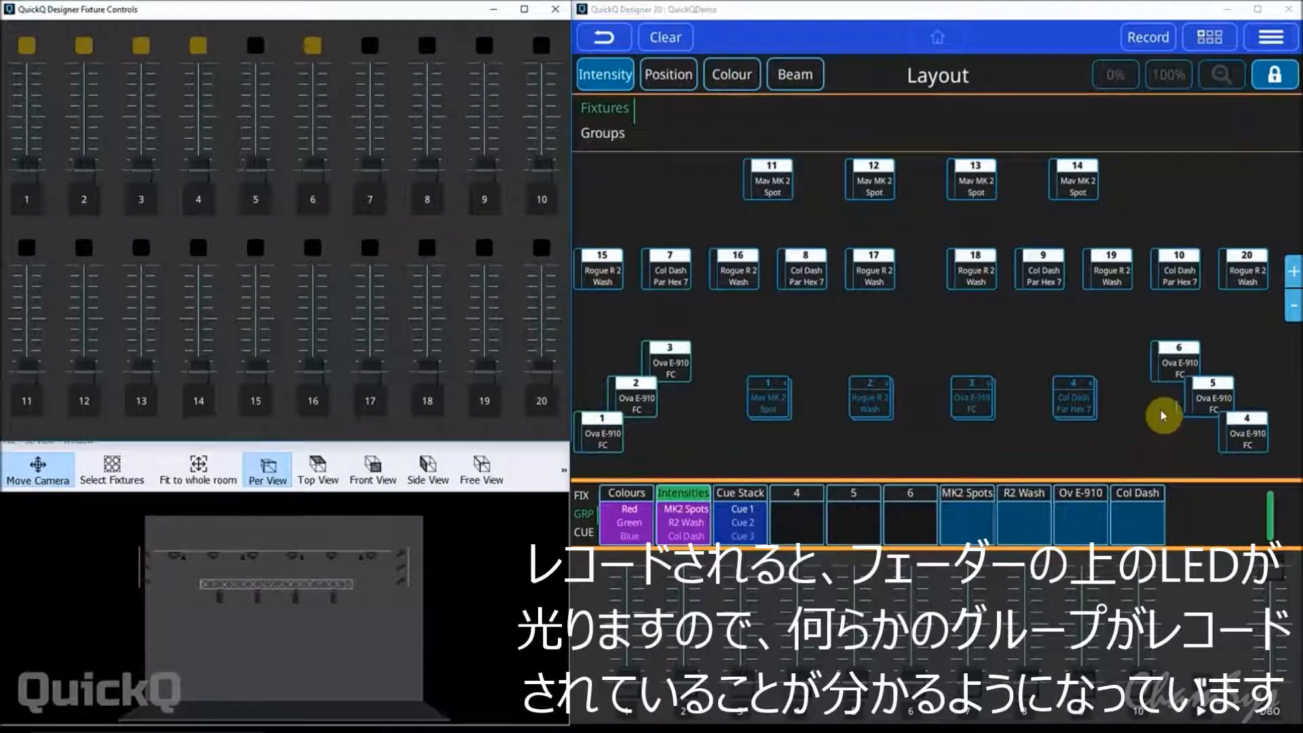
Select Ova E-910 FC fixtures 4 to 6, record them as a group on multifunction fader 7 and test it.
{"action": "left_click", "coordinate": [1242, 422]}
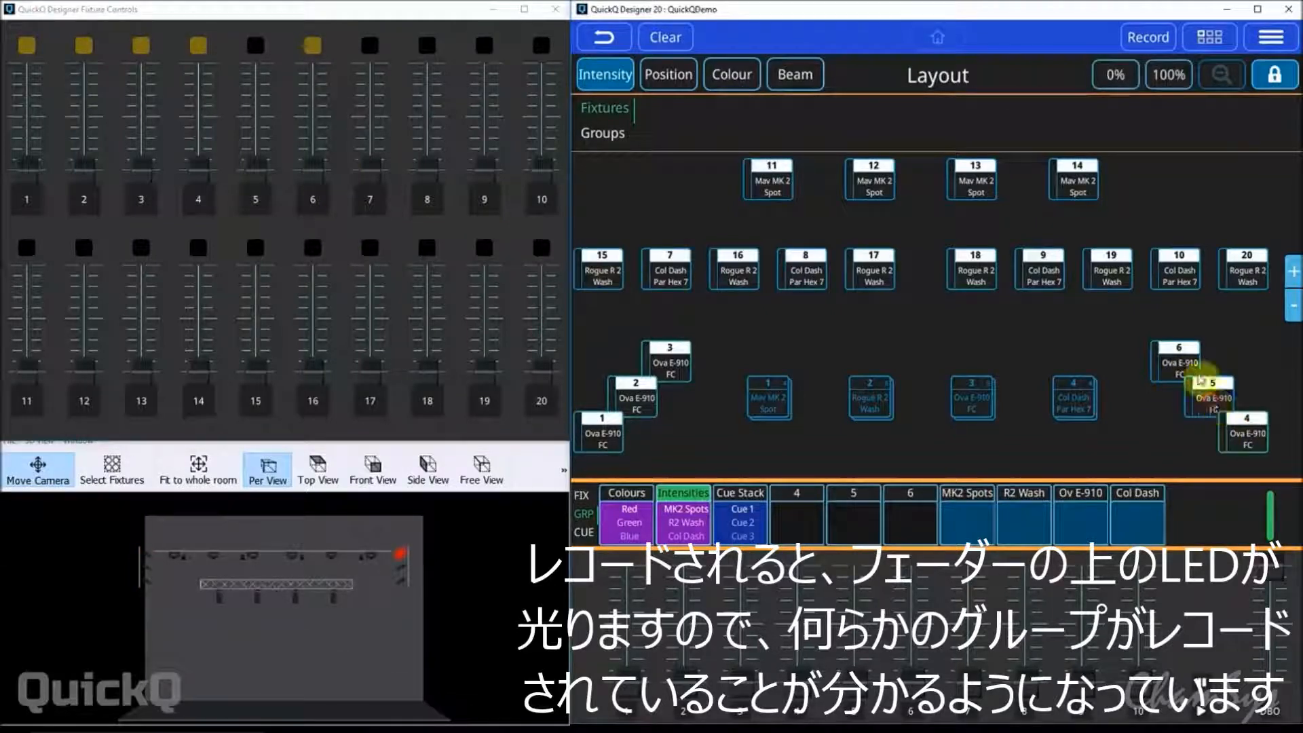
{"action": "left_click", "coordinate": [1133, 42]}
{"action": "left_click", "coordinate": [373, 205]}
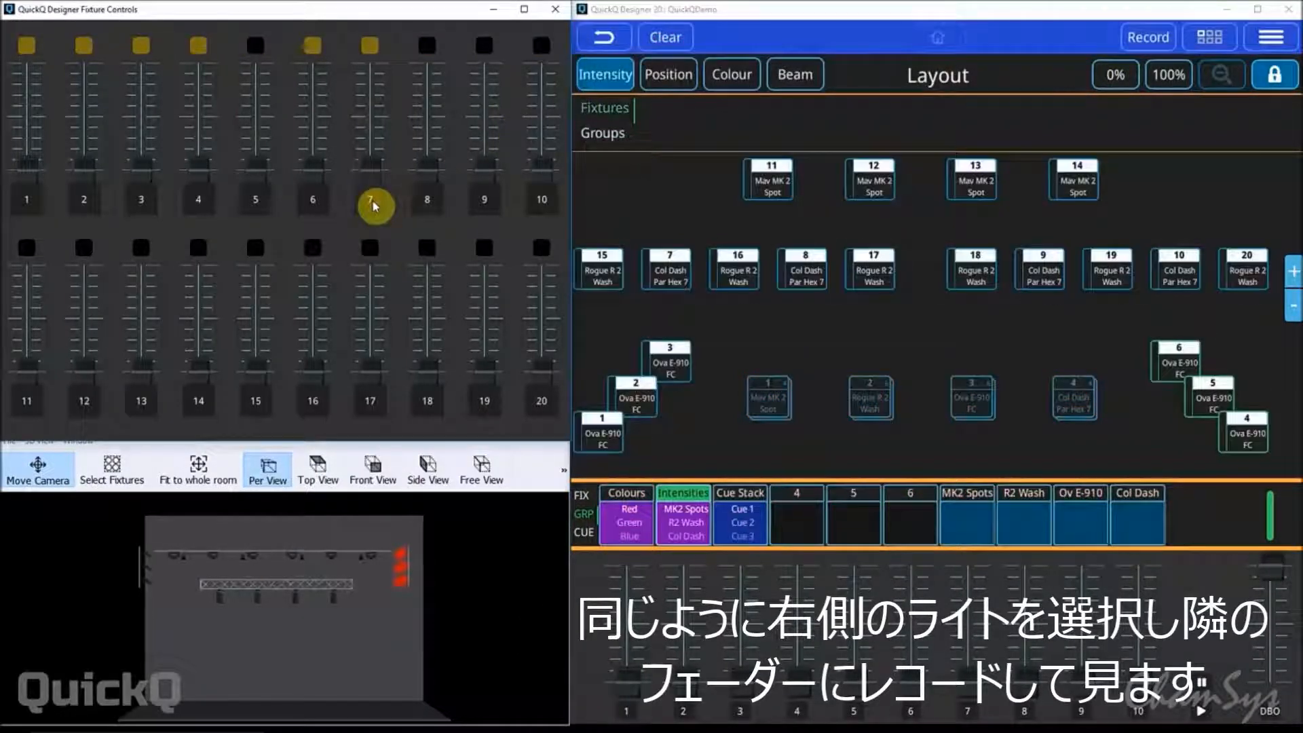
{"action": "left_click_drag", "start_coordinate": [378, 173], "coordinate": [377, 237]}
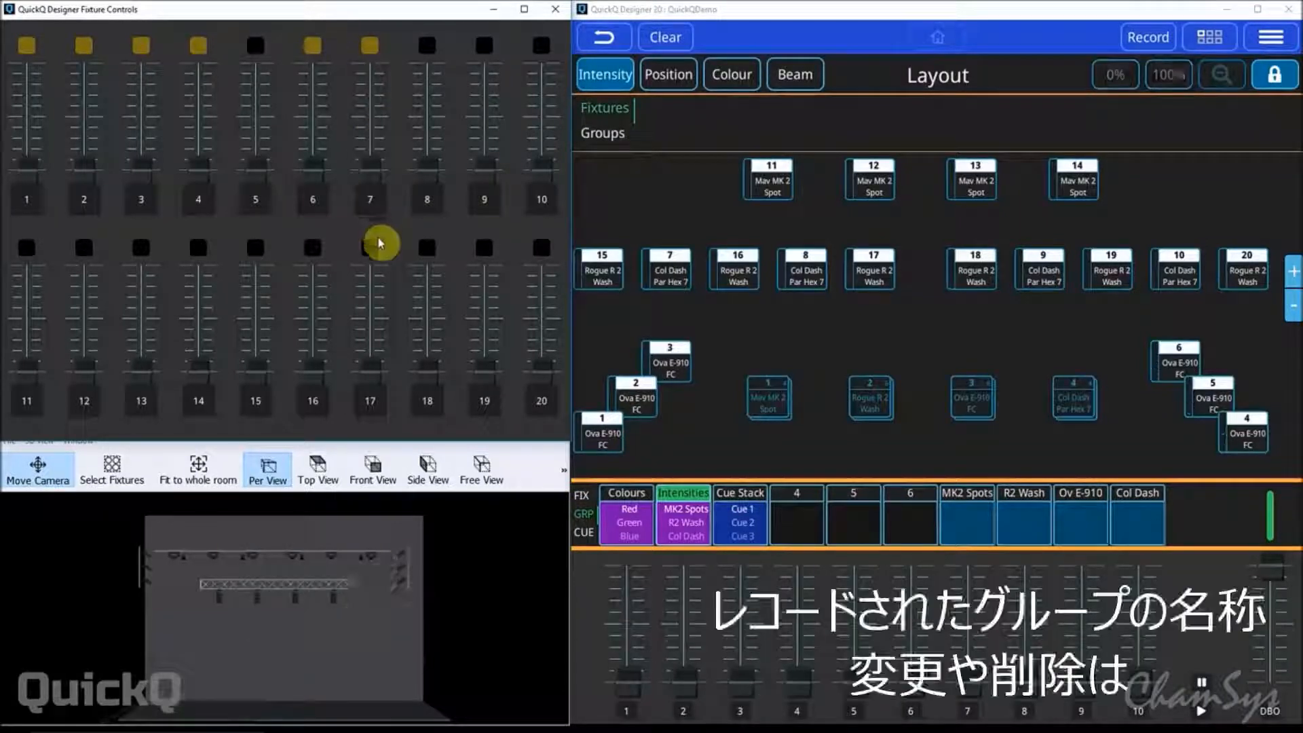
Remove the group recorded on multifunction fader 7.
{"action": "left_click", "coordinate": [1209, 42]}
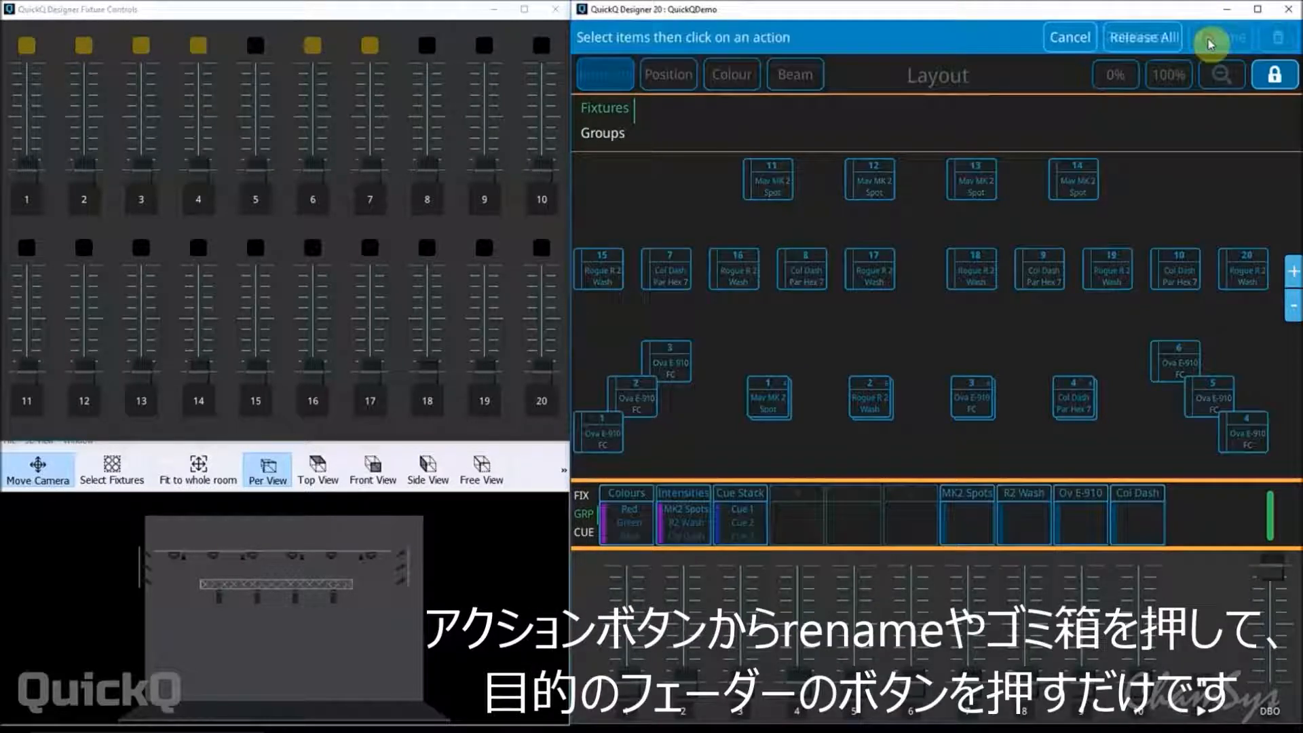
{"action": "left_click", "coordinate": [368, 205]}
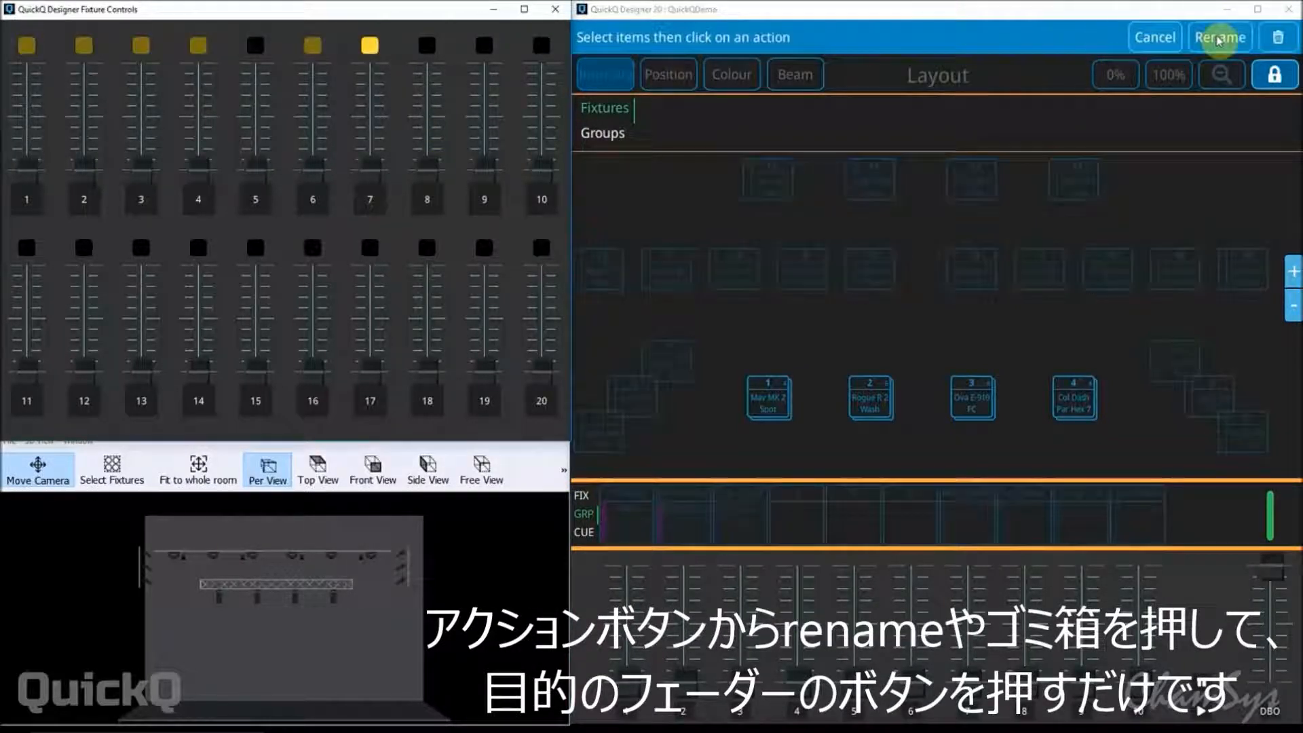
{"action": "left_click", "coordinate": [1279, 39]}
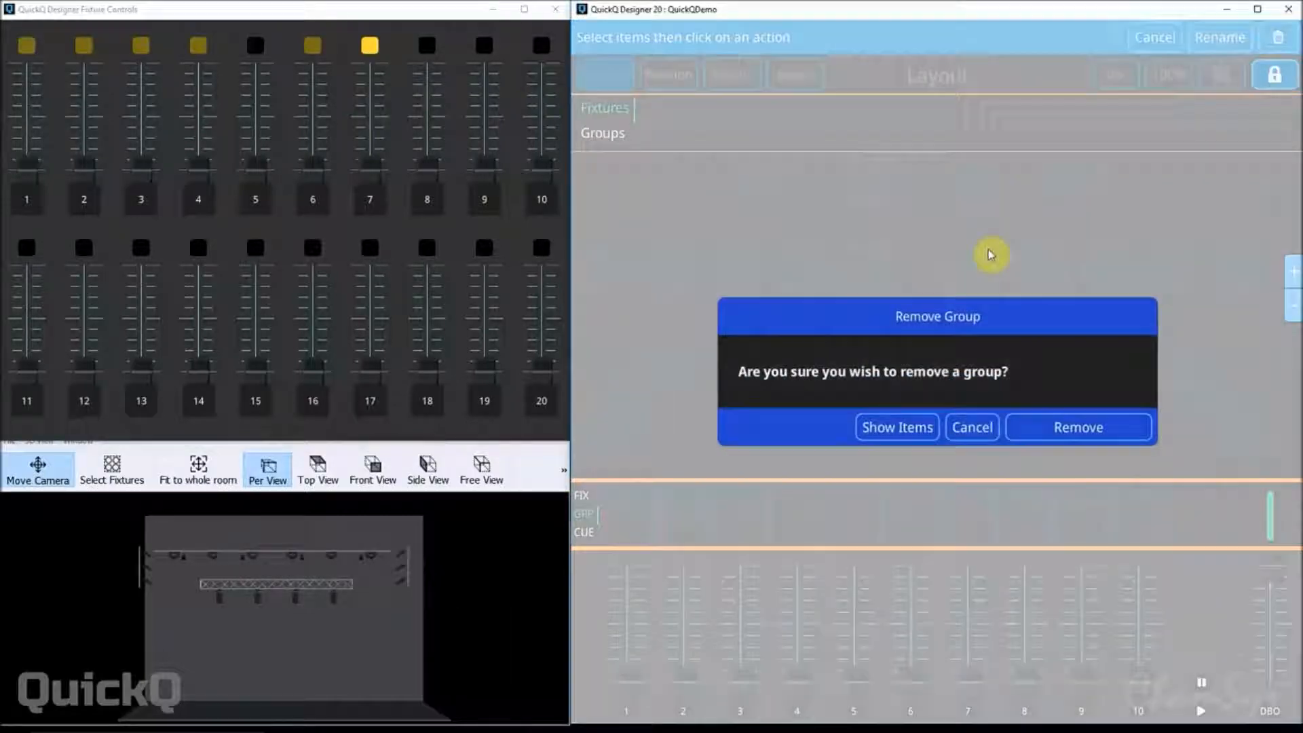
{"action": "left_click", "coordinate": [1066, 429]}
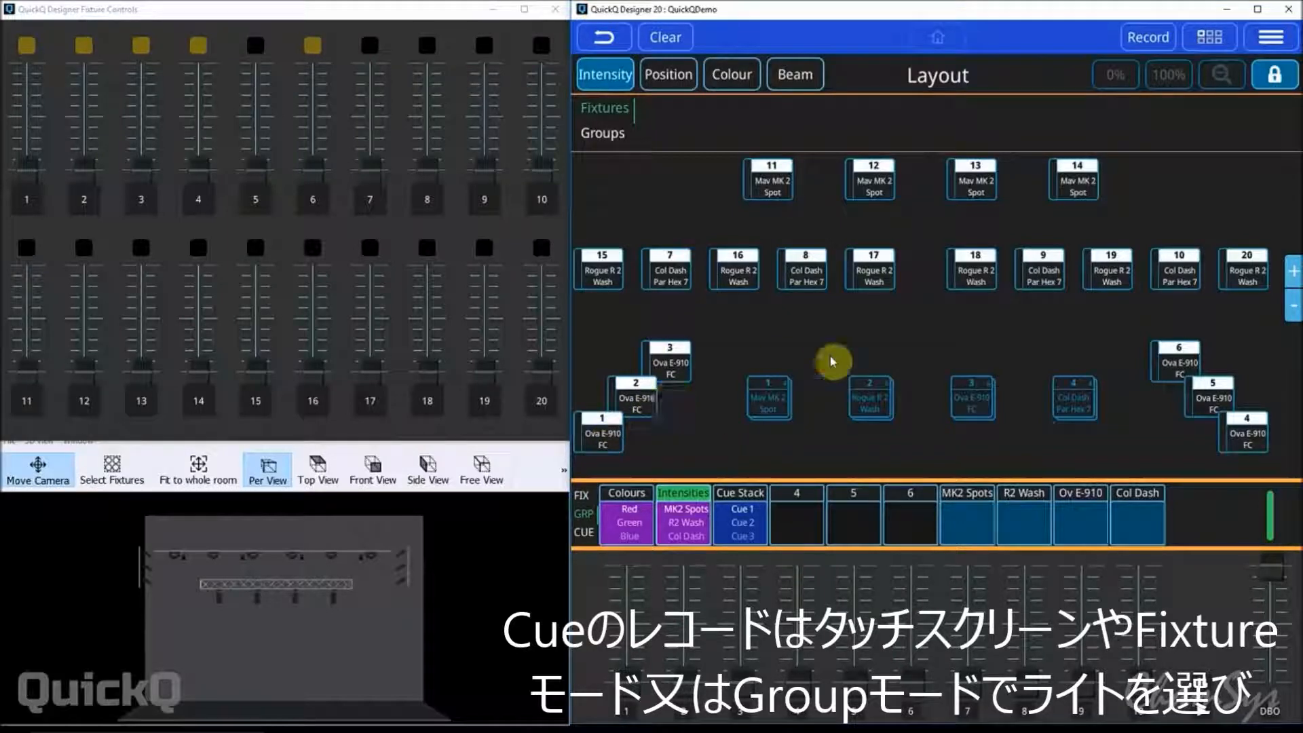
In group mode, select the Rogue R2 Wash group on fader 2 and raise it to full.
{"action": "left_click", "coordinate": [585, 499]}
{"action": "left_click", "coordinate": [585, 515]}
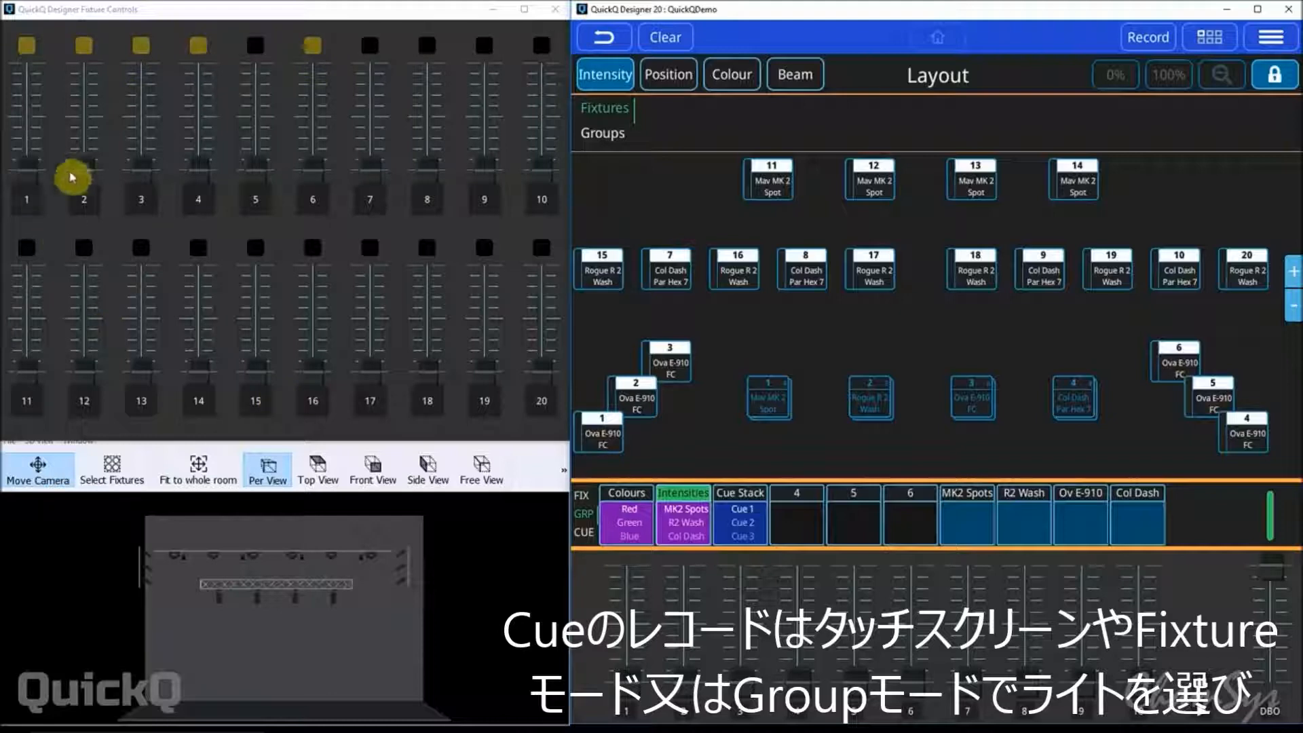
{"action": "left_click", "coordinate": [88, 194]}
{"action": "left_click_drag", "start_coordinate": [99, 191], "coordinate": [101, 60]}
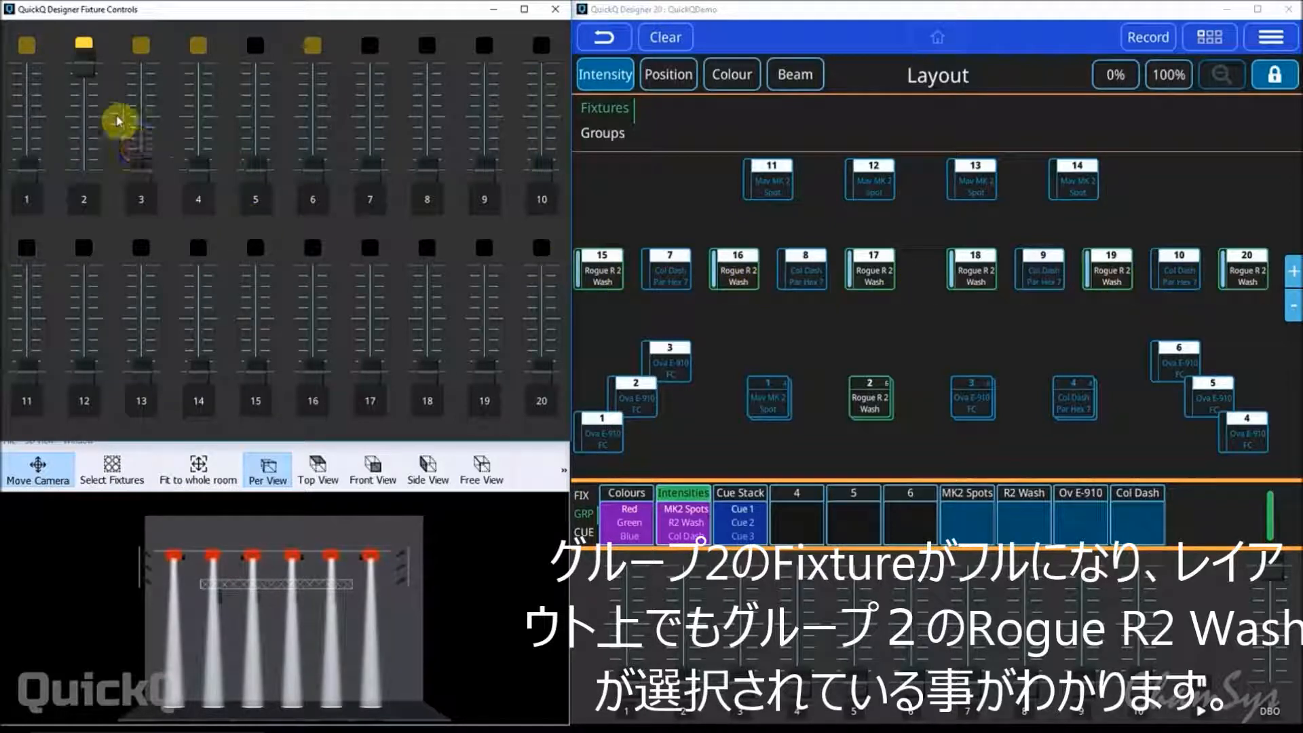
Colour the R2 Wash fixtures magenta with the colour picker and tilt their beams onto the back wall.
{"action": "left_click", "coordinate": [737, 79]}
{"action": "left_click_drag", "start_coordinate": [744, 309], "coordinate": [817, 305]}
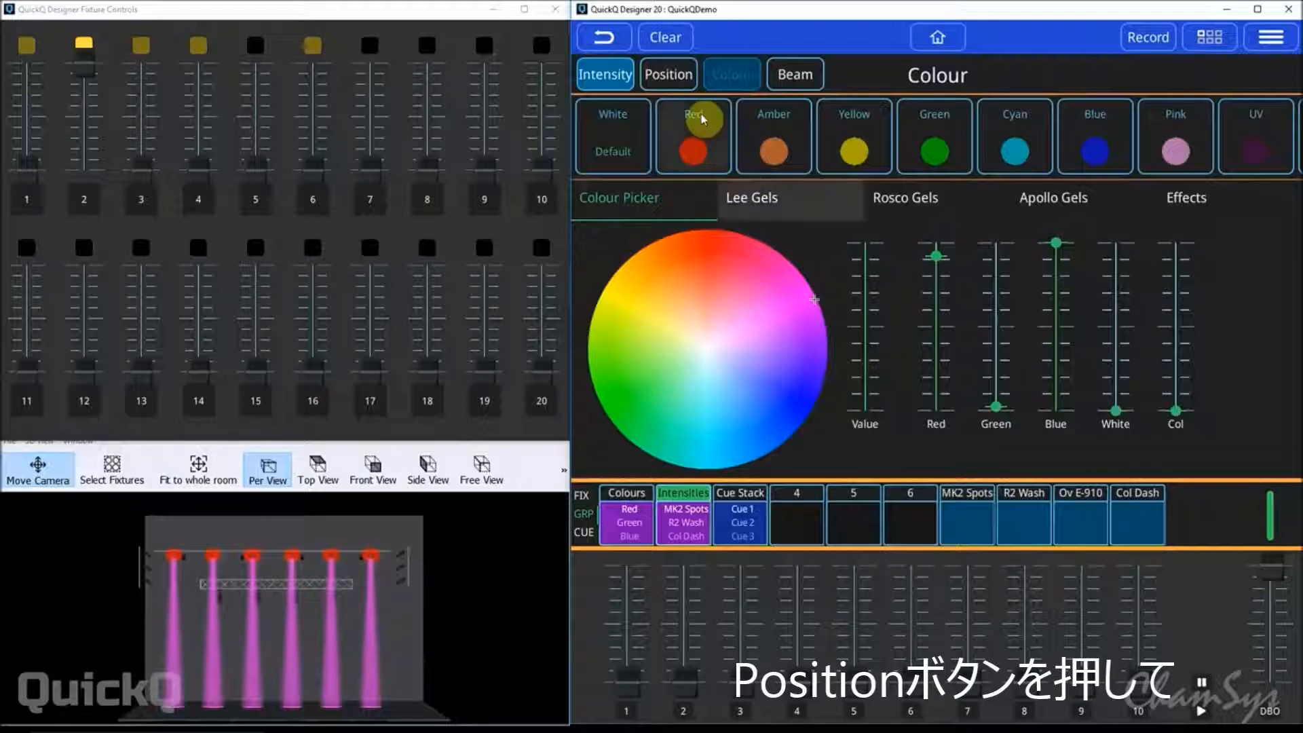
{"action": "left_click", "coordinate": [669, 76]}
{"action": "left_click_drag", "start_coordinate": [947, 296], "coordinate": [947, 325]}
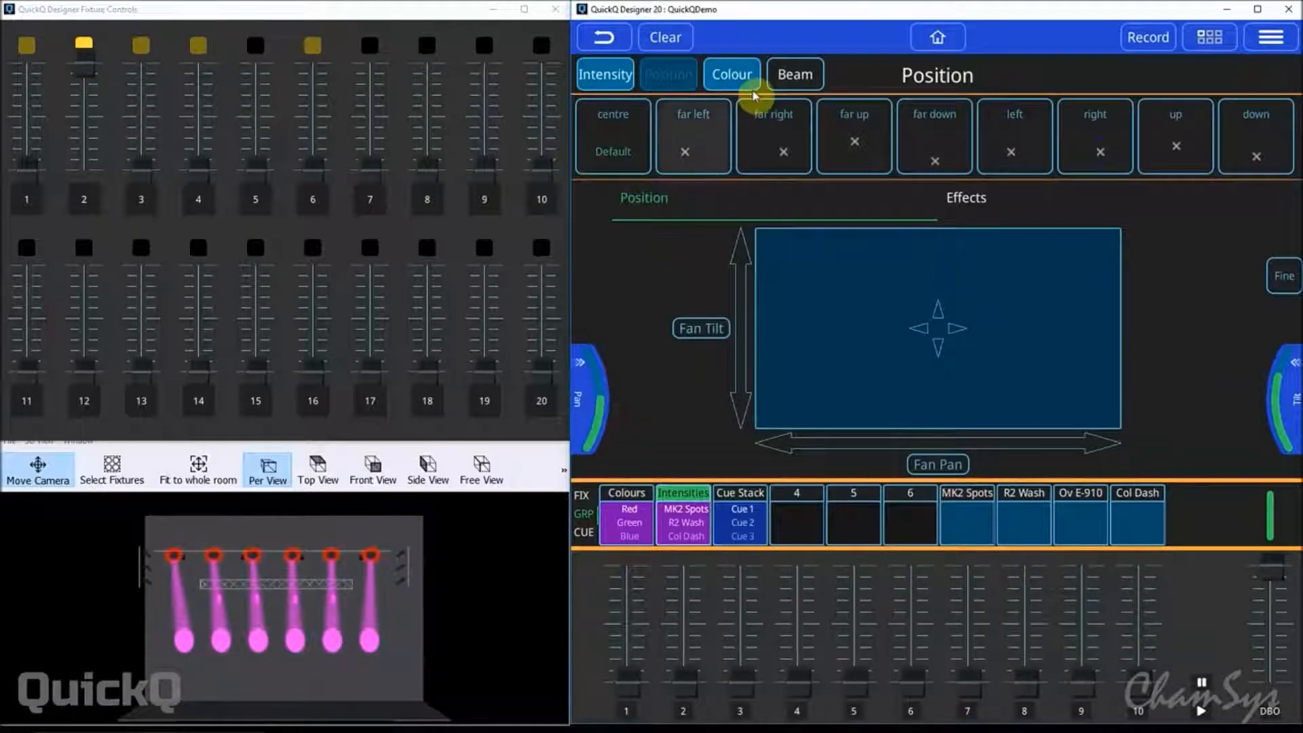
{"action": "left_click", "coordinate": [955, 40]}
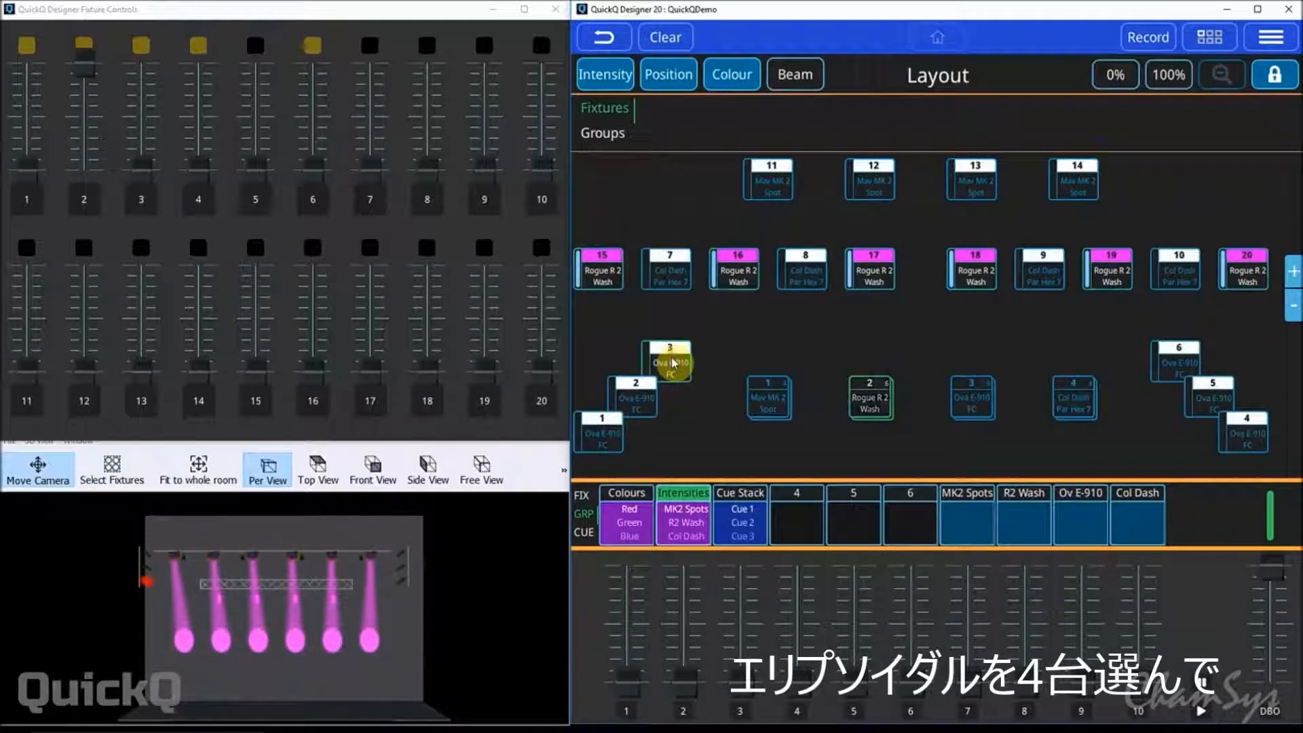
Select Ova E-910 FC fixtures 1, 3, 4 and 6 and set their intensity to 100%.
{"action": "left_click", "coordinate": [1167, 369]}
{"action": "left_click", "coordinate": [597, 439]}
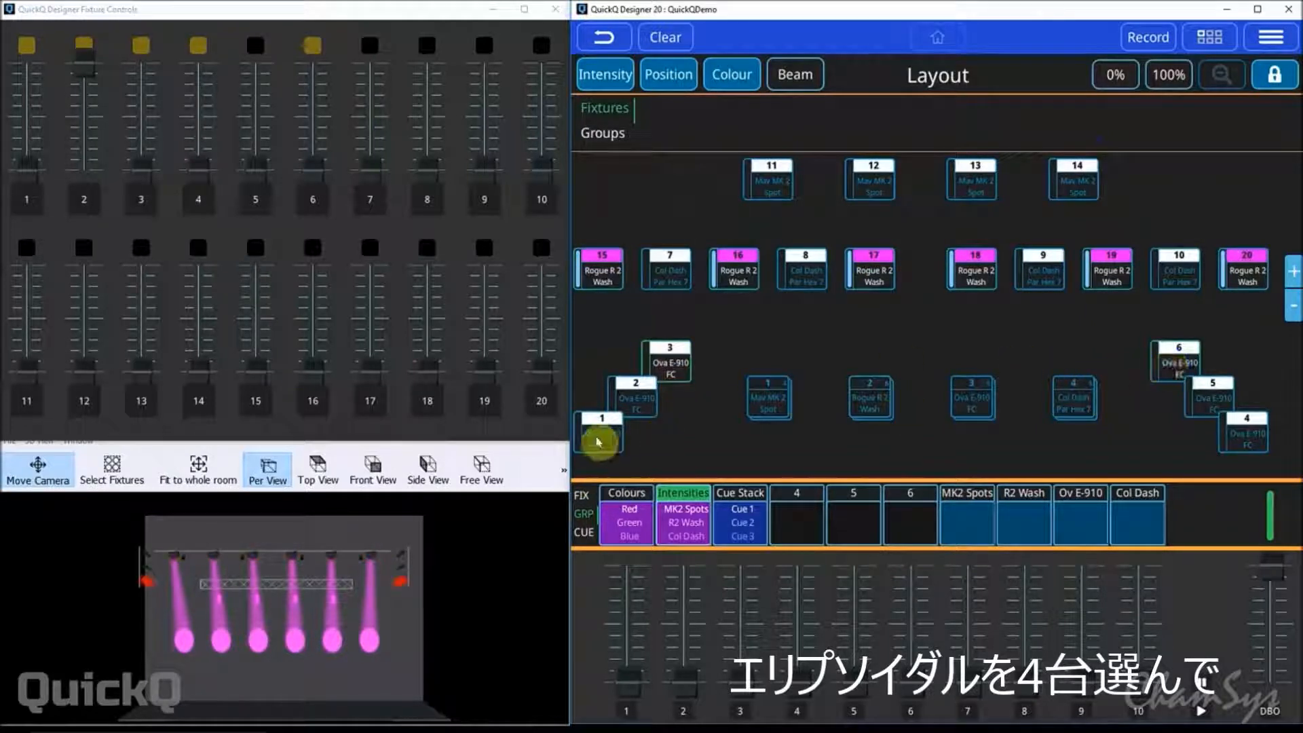
{"action": "left_click", "coordinate": [1254, 442]}
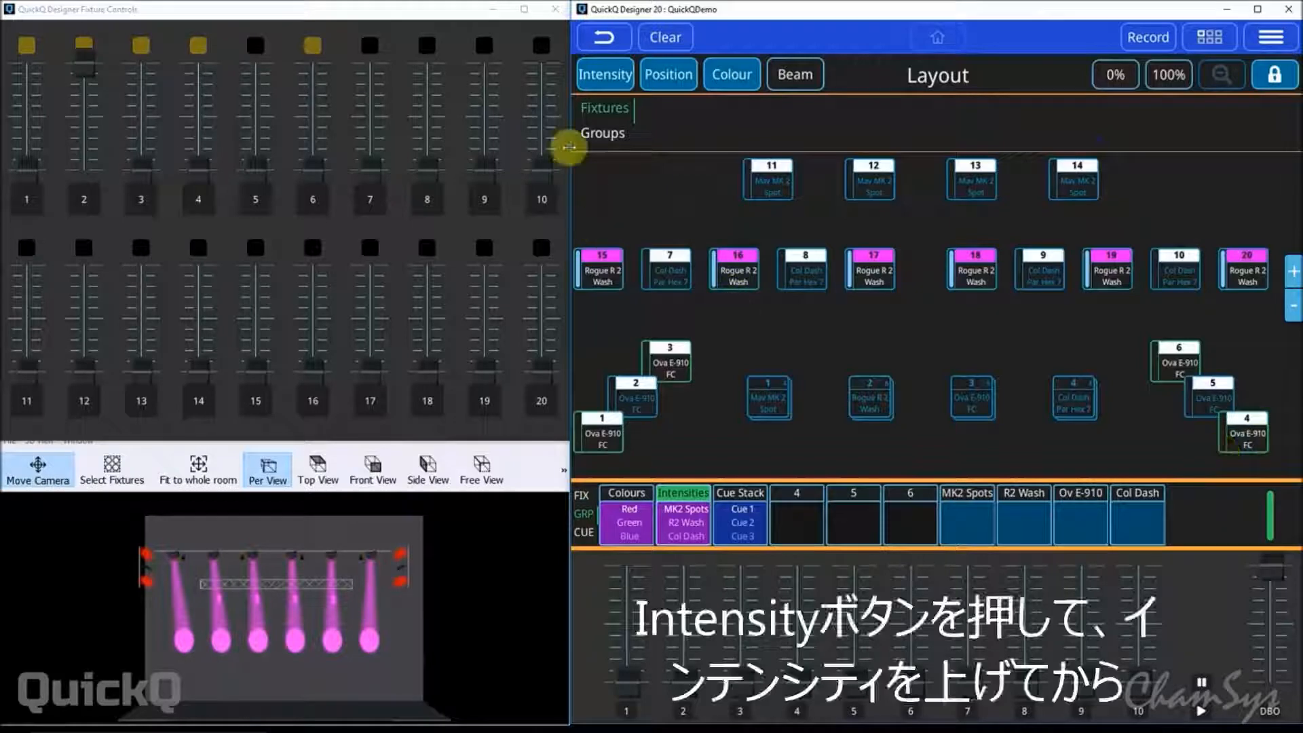
{"action": "left_click", "coordinate": [597, 82]}
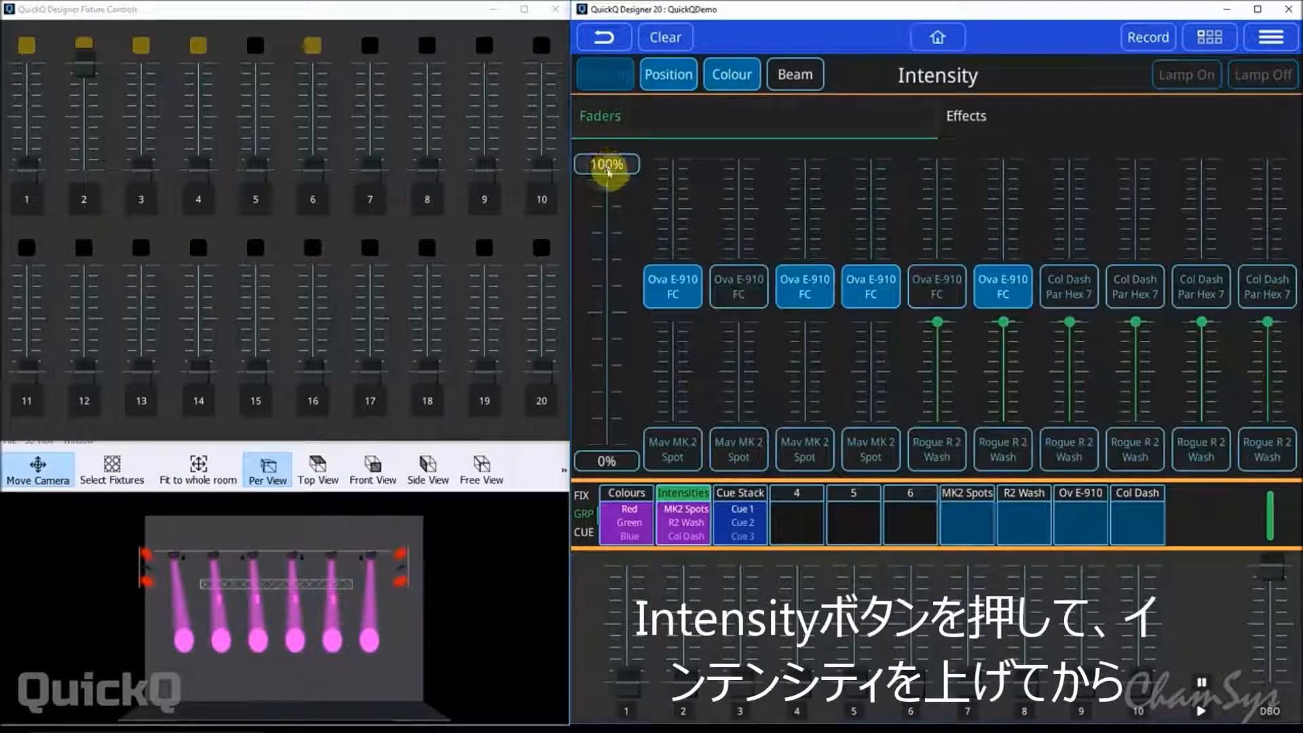
{"action": "left_click", "coordinate": [608, 168]}
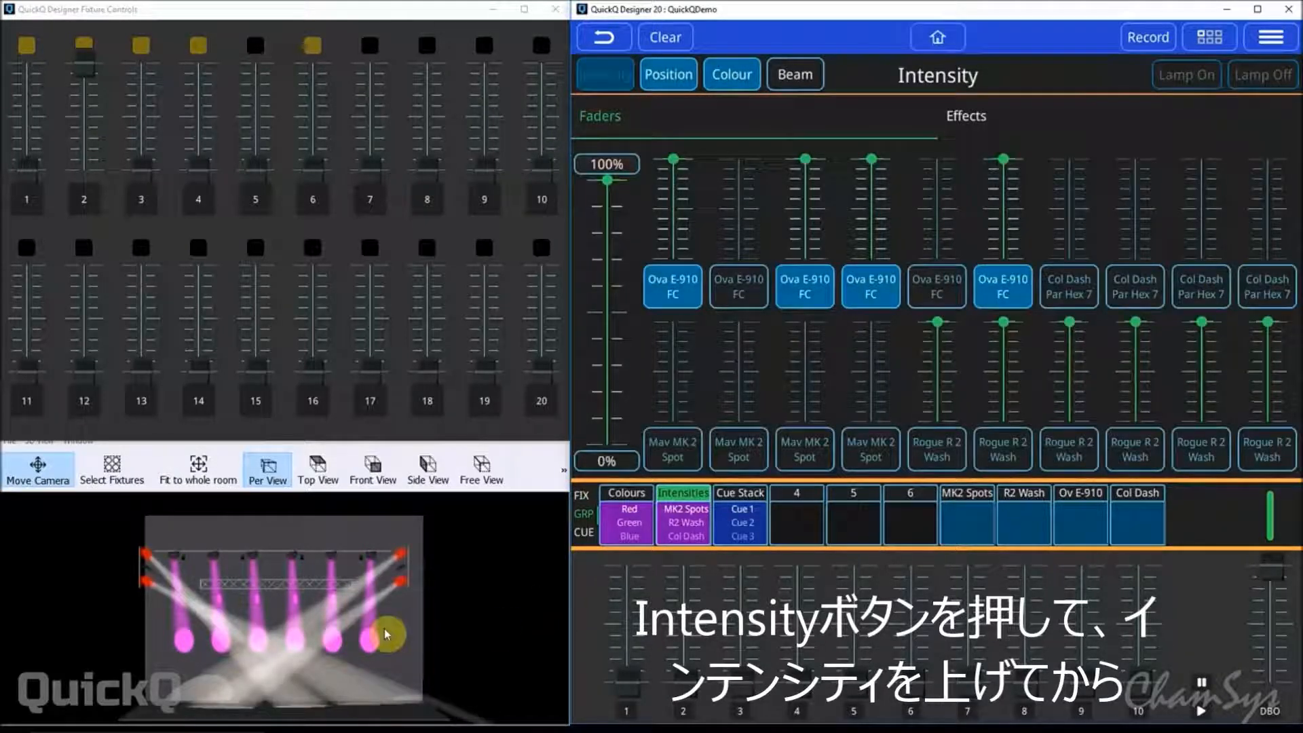
{"action": "left_click", "coordinate": [936, 41]}
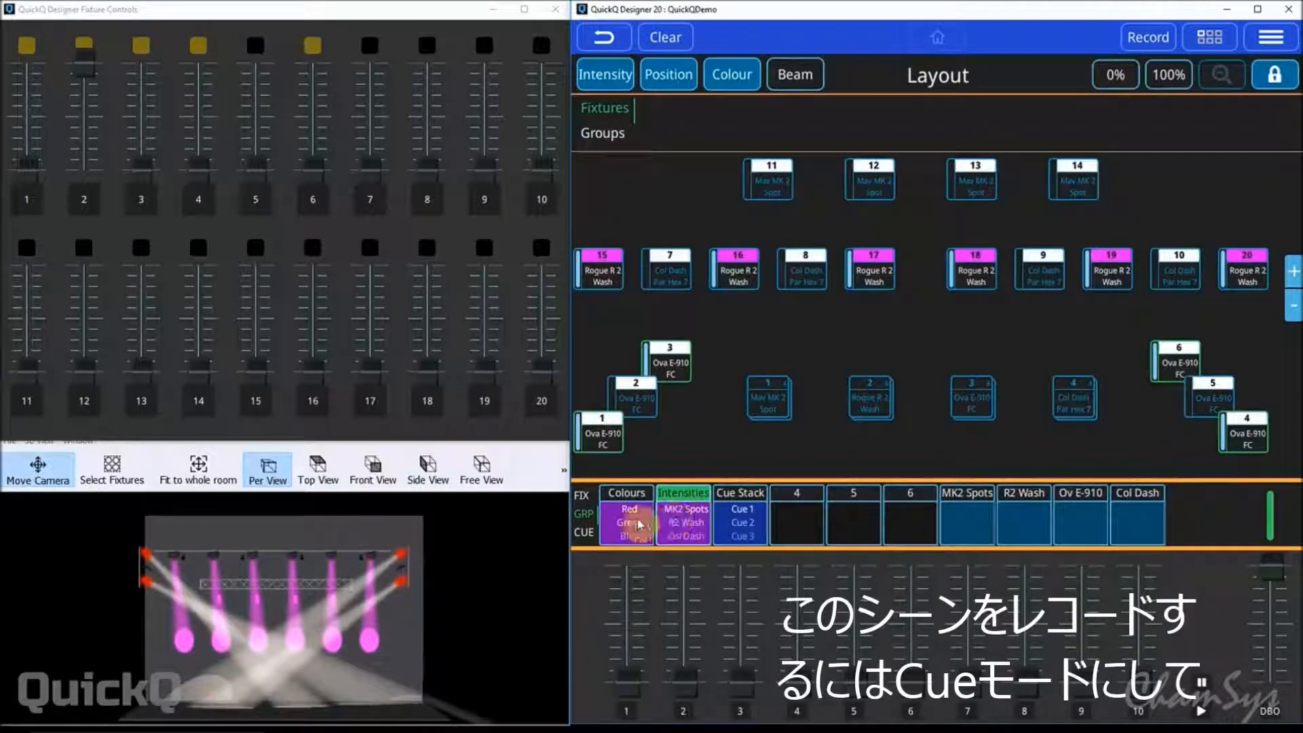
Switch the multifunction faders to cue mode and record the current scene on fader 11.
{"action": "left_click", "coordinate": [585, 532]}
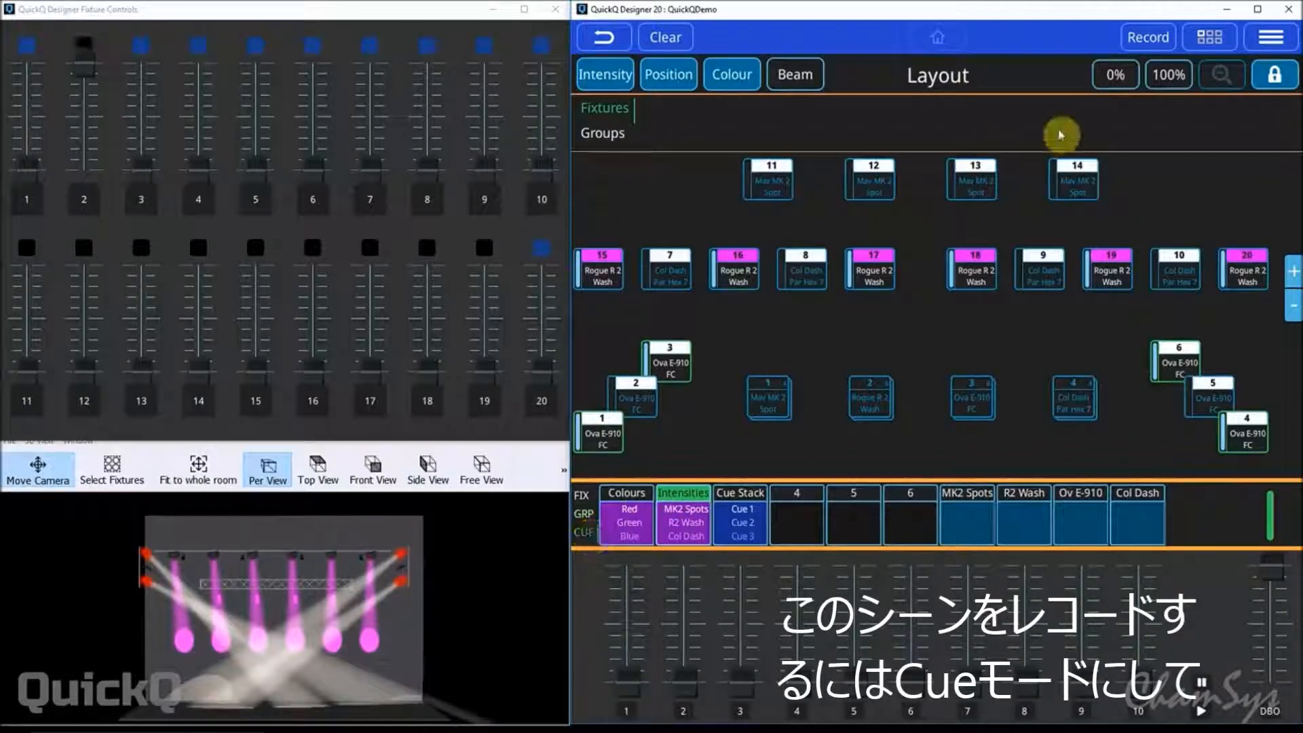
{"action": "left_click", "coordinate": [1148, 37]}
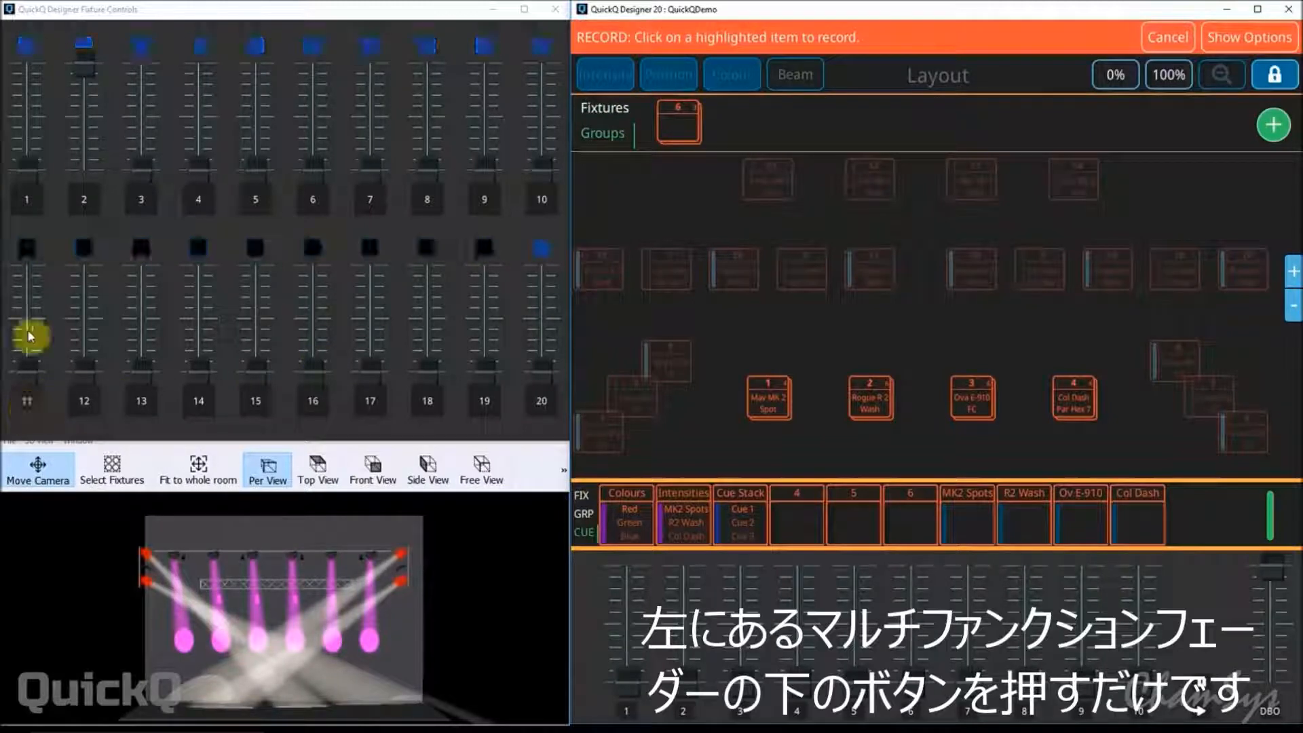
{"action": "left_click", "coordinate": [27, 407]}
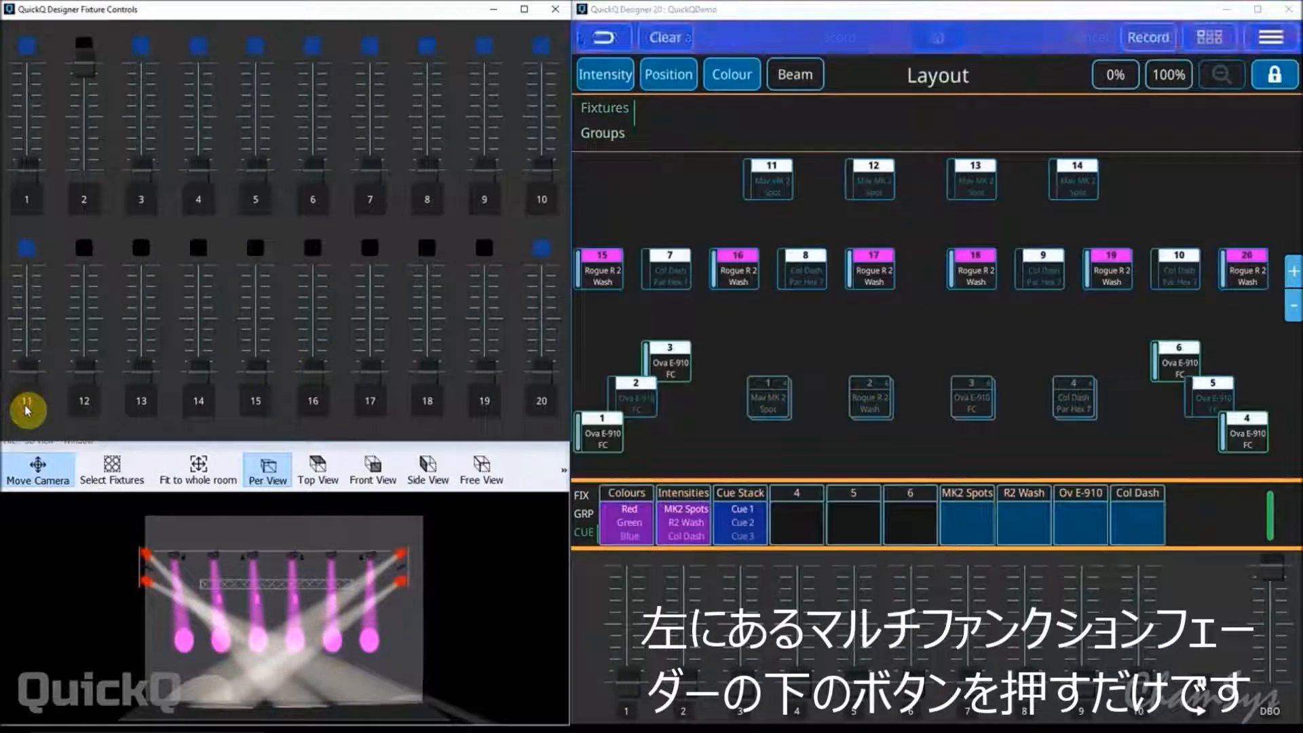
Clear the programmer and test the recorded cue by raising and lowering fader 11.
{"action": "left_click", "coordinate": [667, 34]}
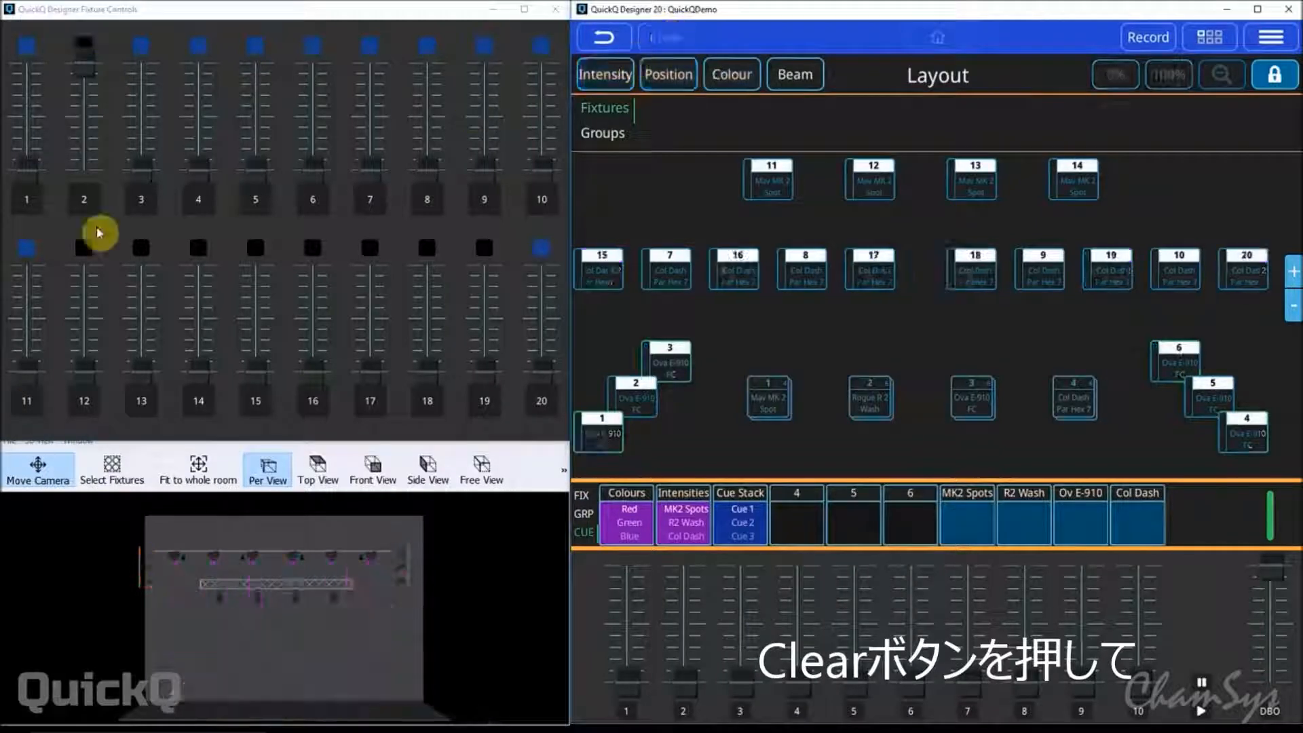
{"action": "left_click_drag", "start_coordinate": [23, 370], "coordinate": [30, 222]}
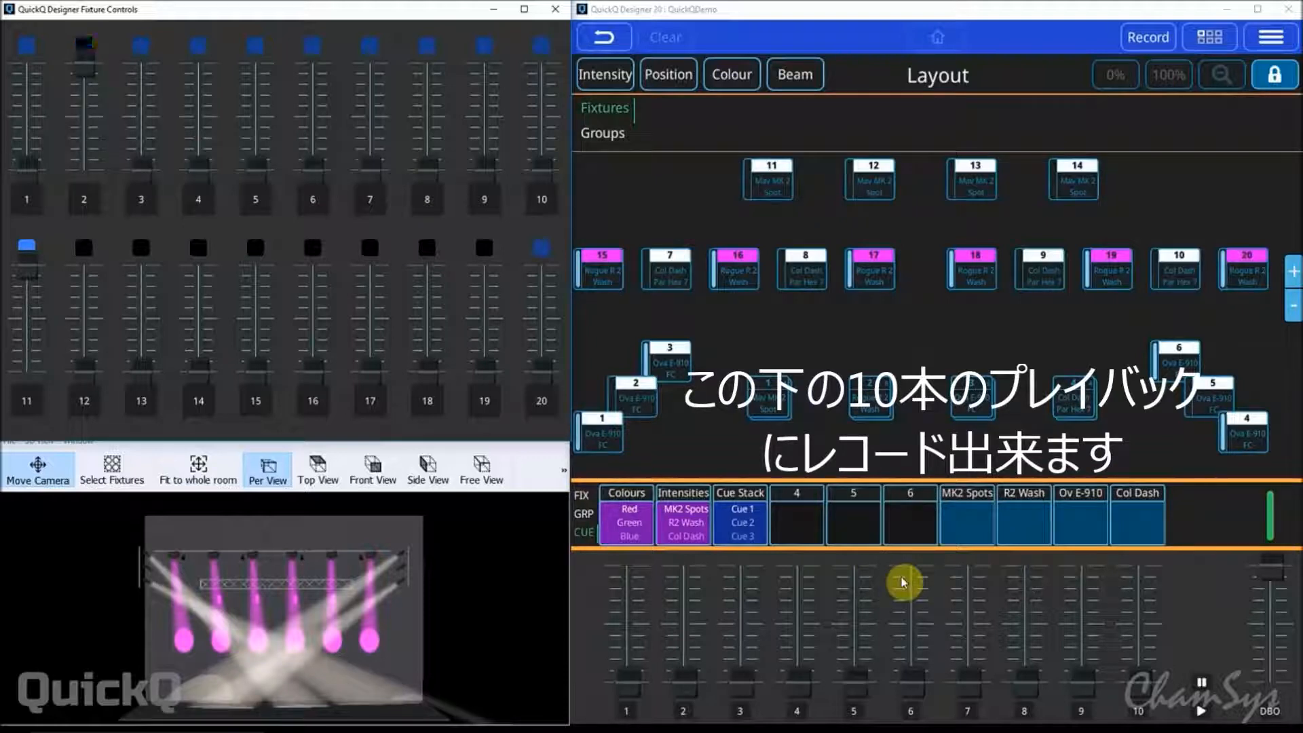
{"action": "left_click_drag", "start_coordinate": [21, 272], "coordinate": [40, 407]}
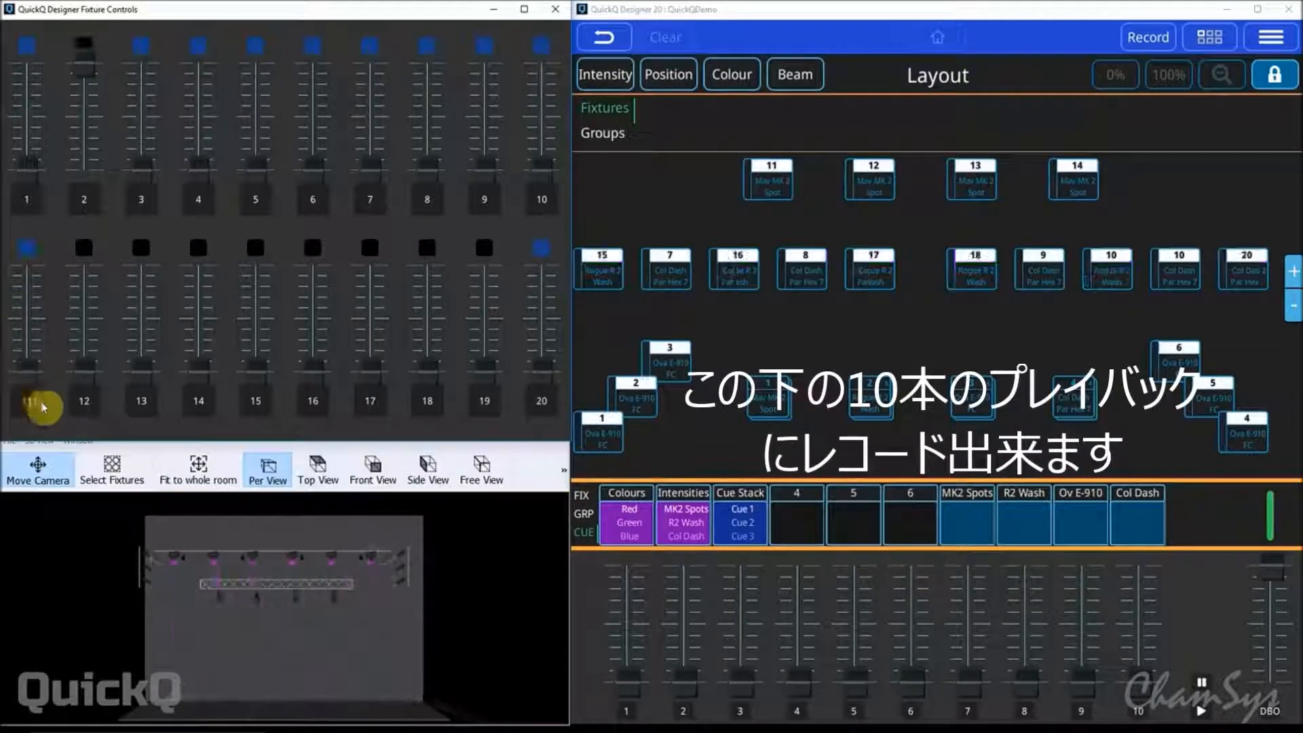
In group mode with fader 2 lowered, raise the Mav MK2 Spot group on fader 1 to full and record it on playback 5.
{"action": "left_click", "coordinate": [582, 519]}
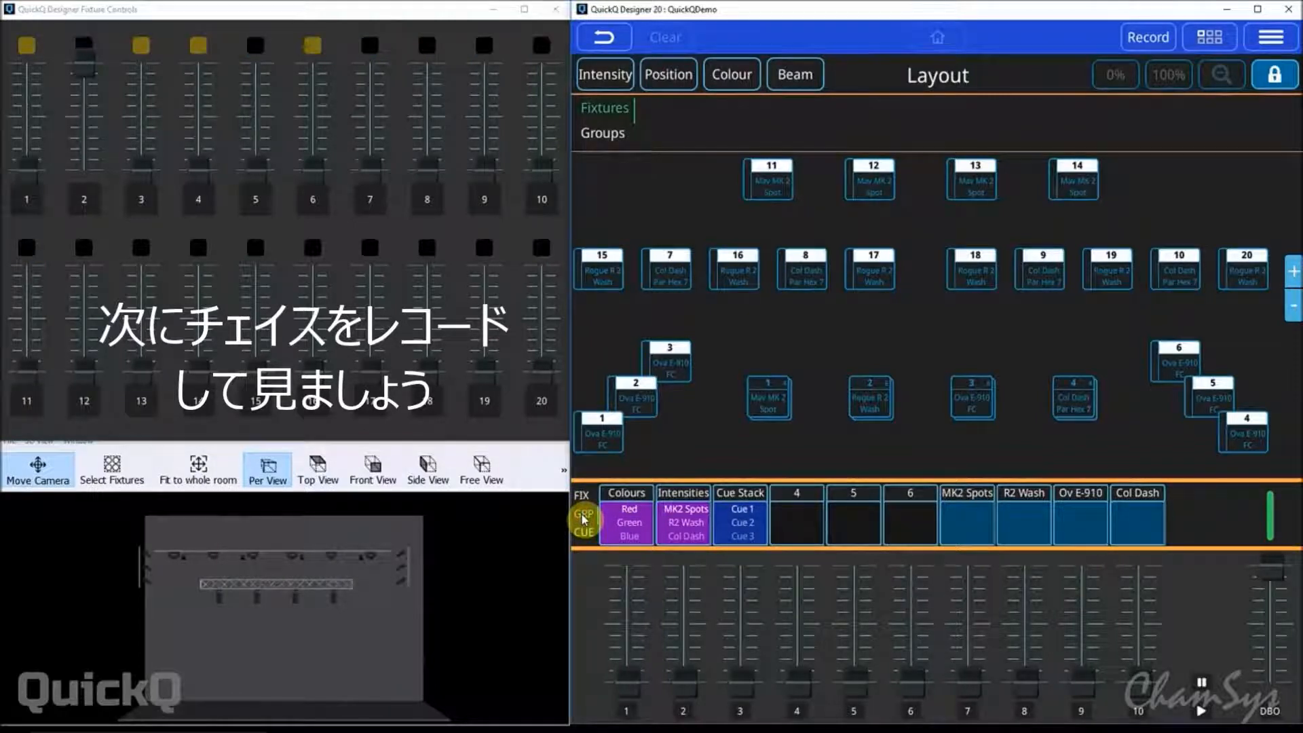
{"action": "left_click_drag", "start_coordinate": [80, 70], "coordinate": [95, 212]}
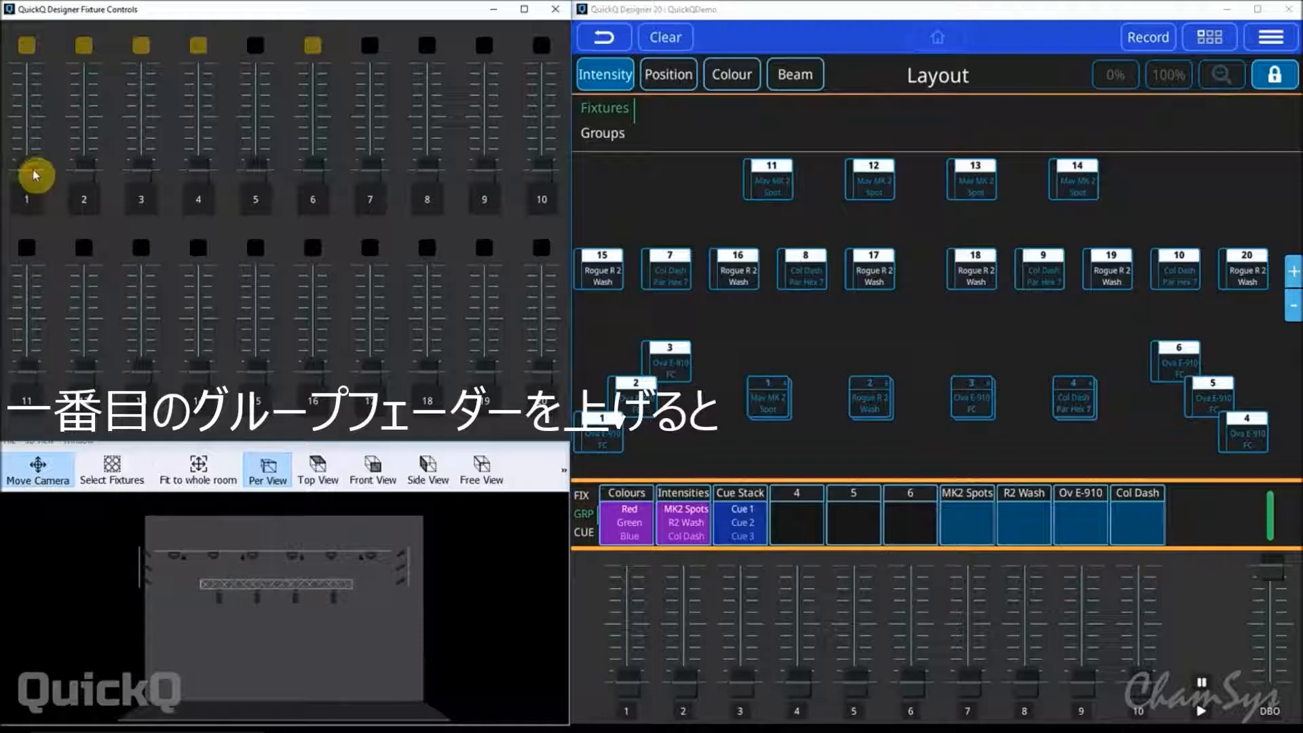
{"action": "left_click_drag", "start_coordinate": [35, 175], "coordinate": [53, 77]}
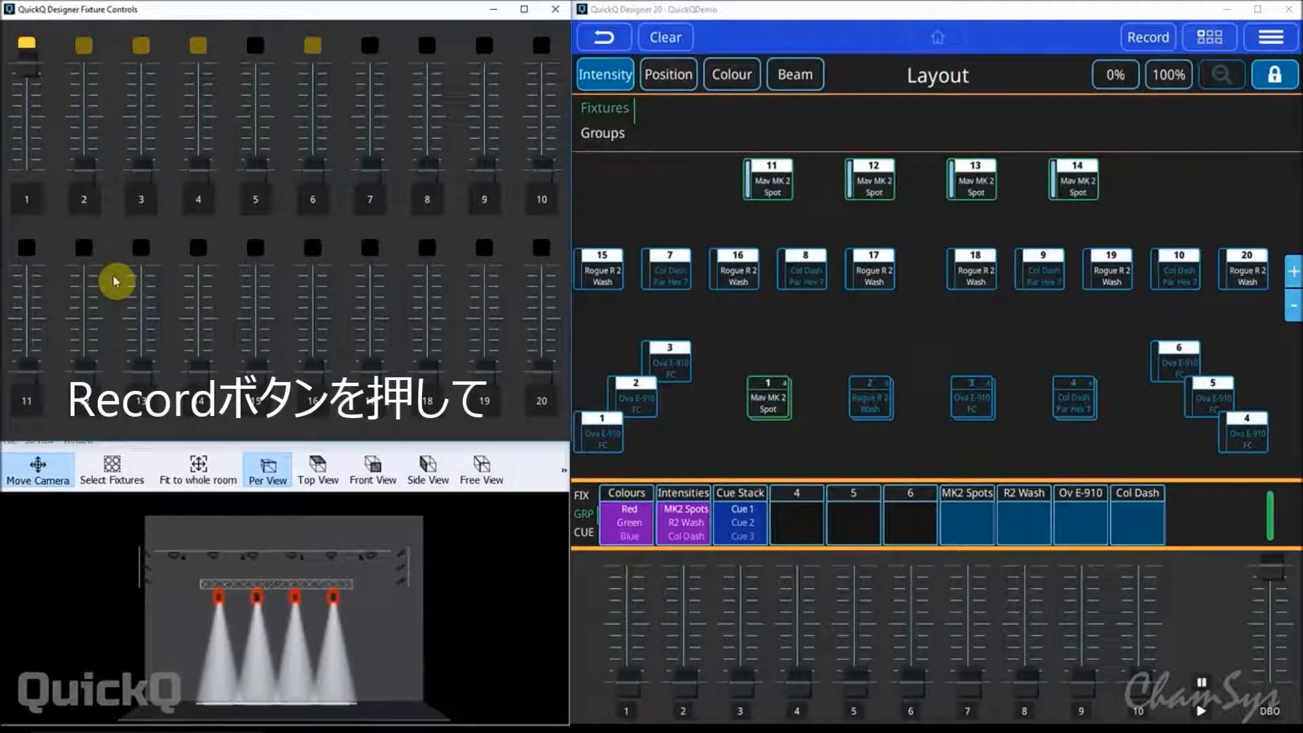
{"action": "left_click", "coordinate": [1149, 38]}
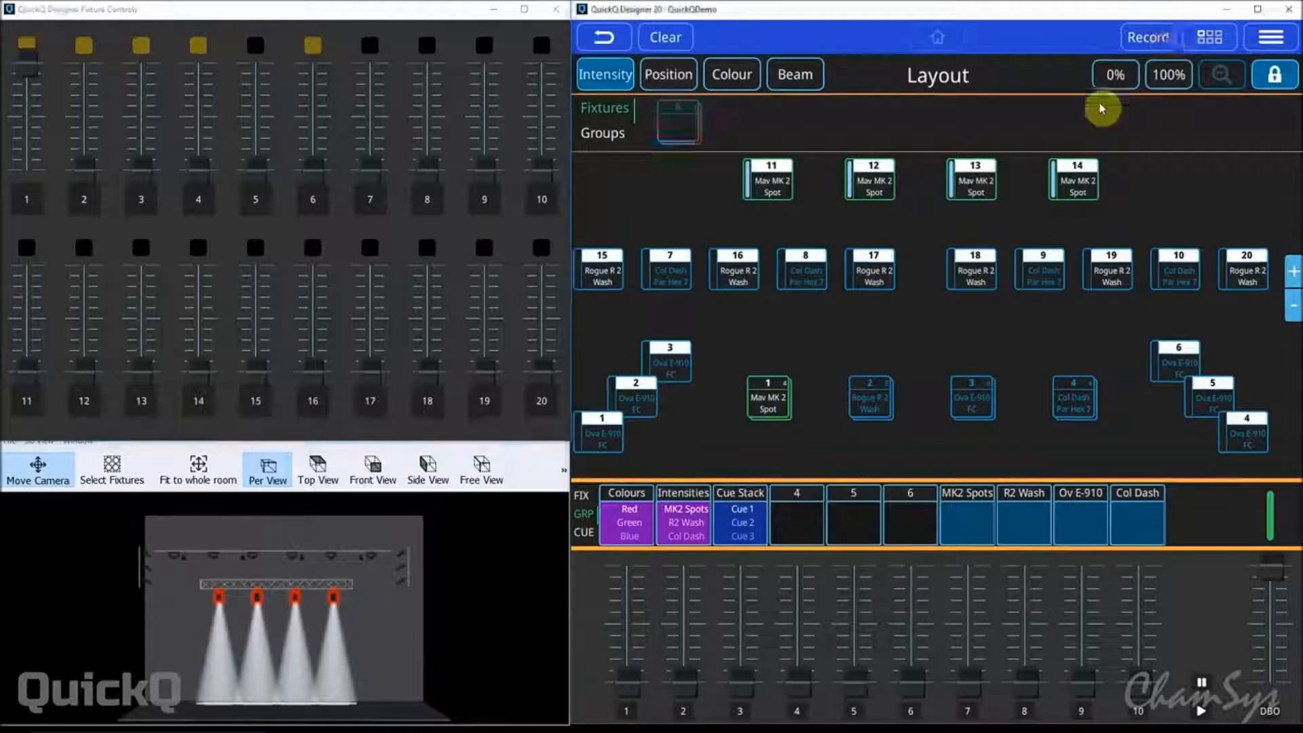
{"action": "left_click", "coordinate": [854, 534]}
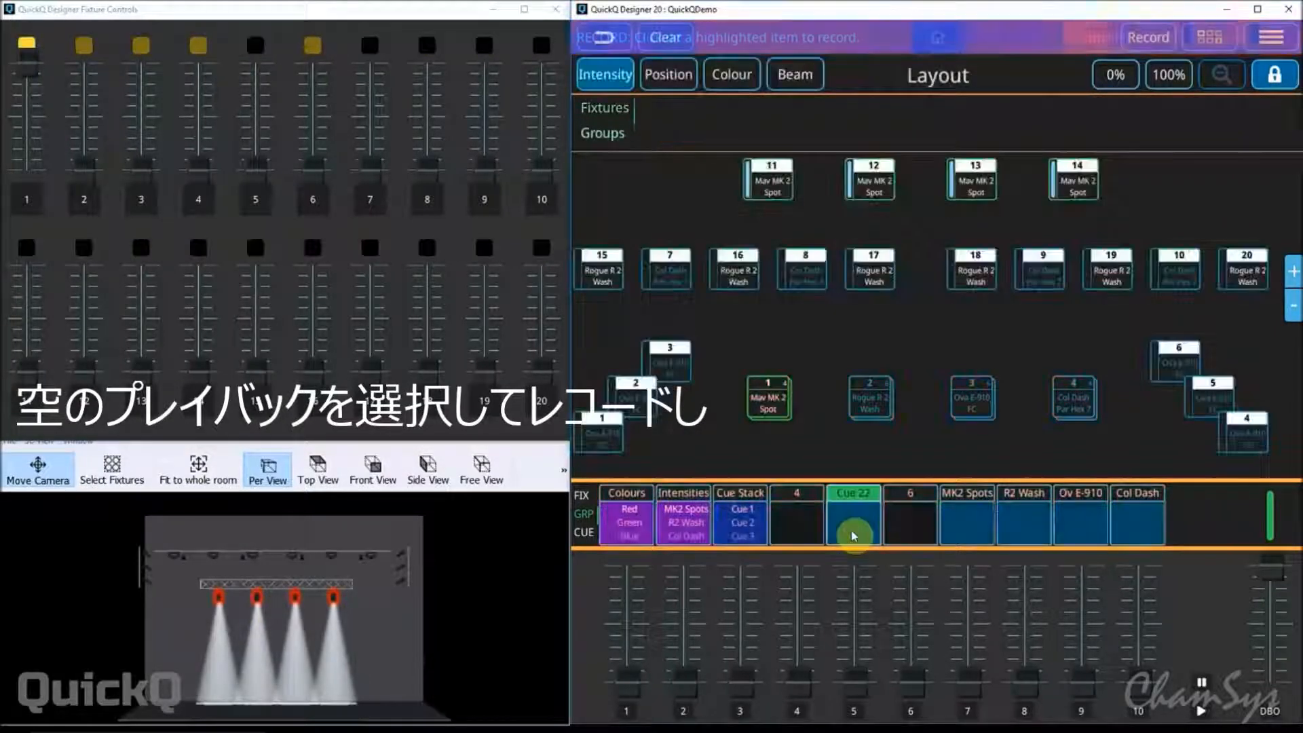
Clear the programmer, raise the Rogue R2 Wash group on fader 2 to full and record it as the second cue on playback 5.
{"action": "left_click", "coordinate": [675, 38]}
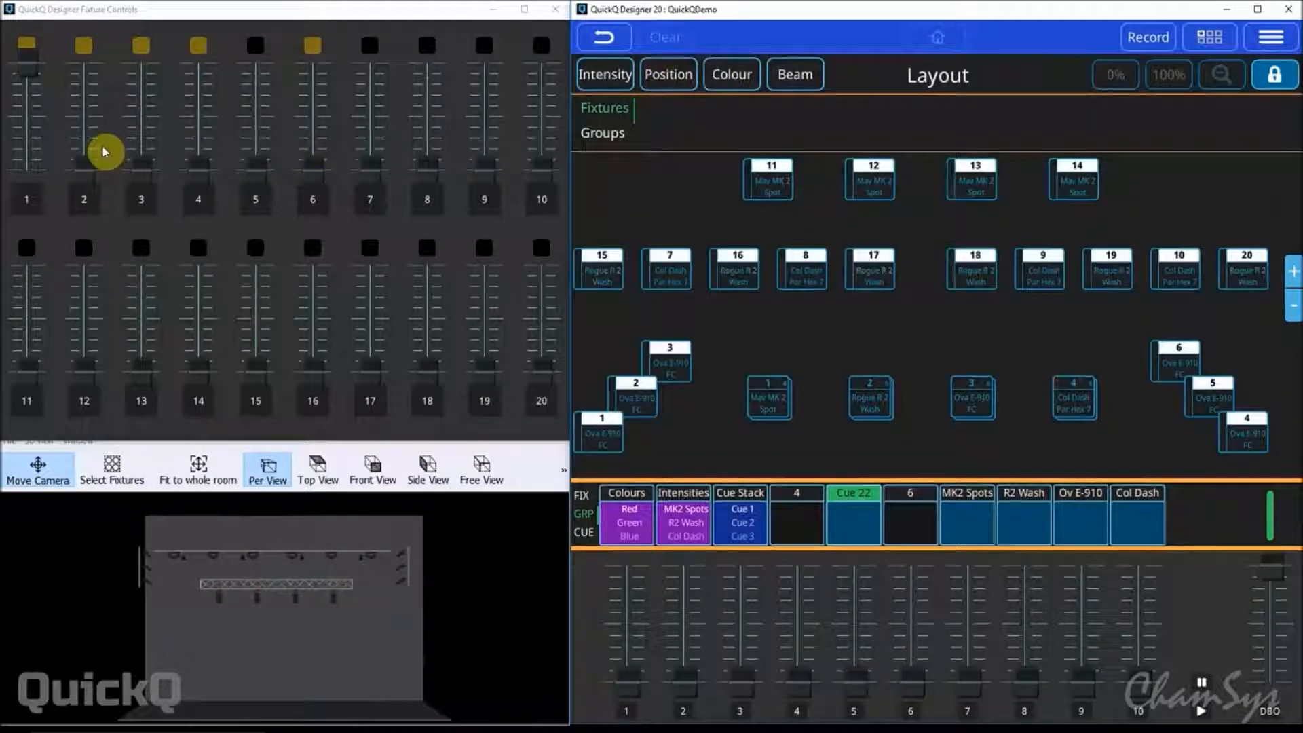
{"action": "left_click_drag", "start_coordinate": [84, 182], "coordinate": [84, 47]}
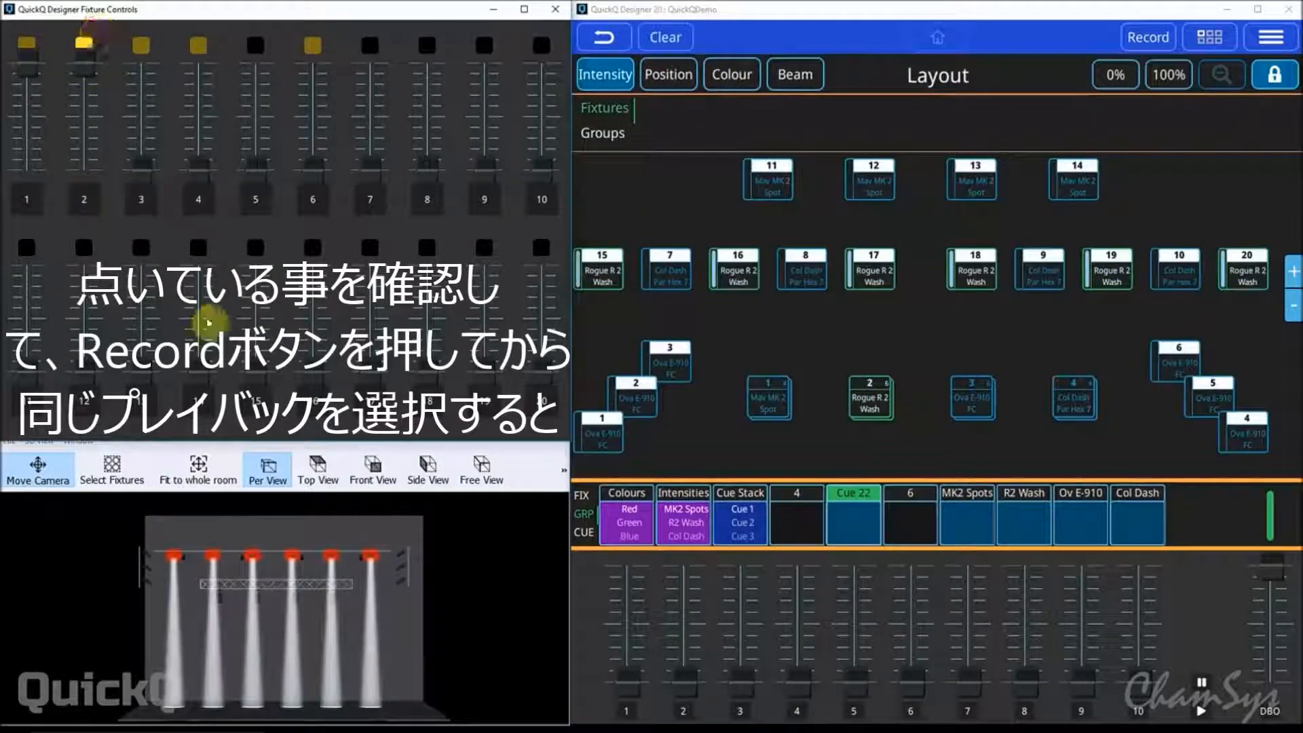
{"action": "left_click", "coordinate": [1147, 38]}
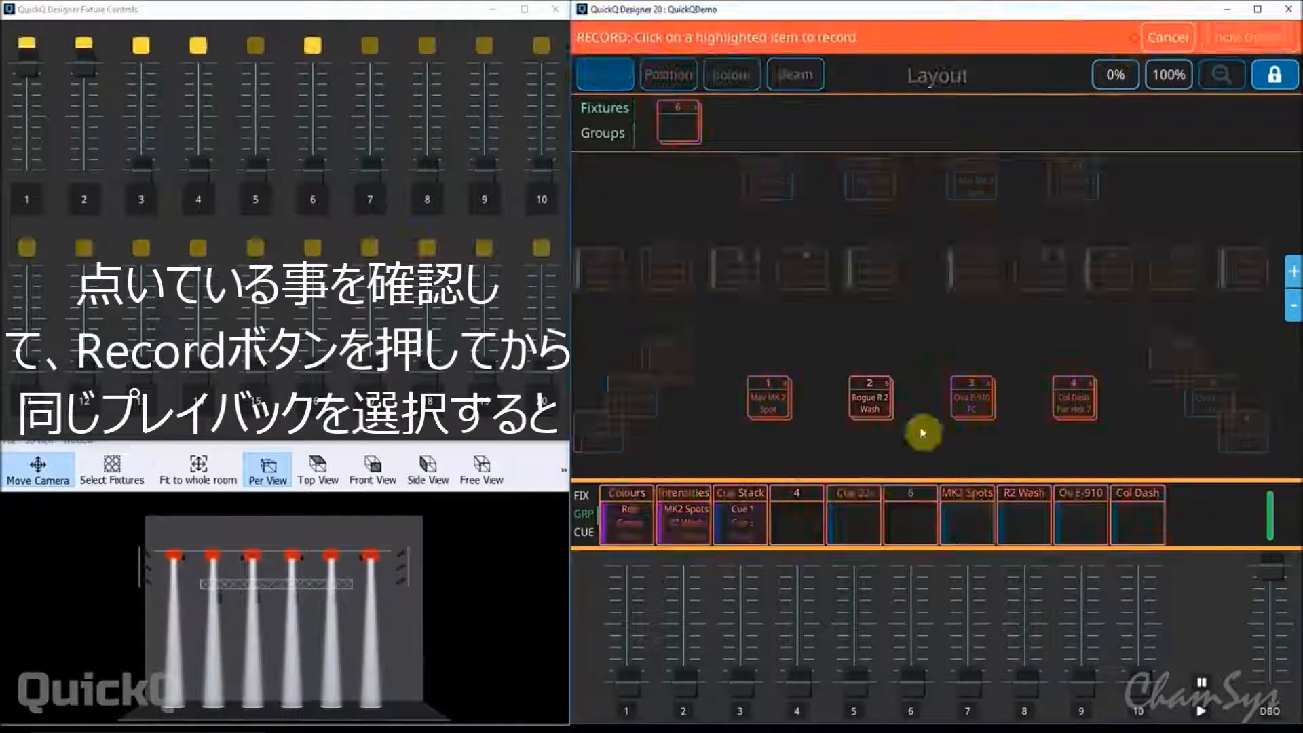
{"action": "left_click", "coordinate": [850, 521]}
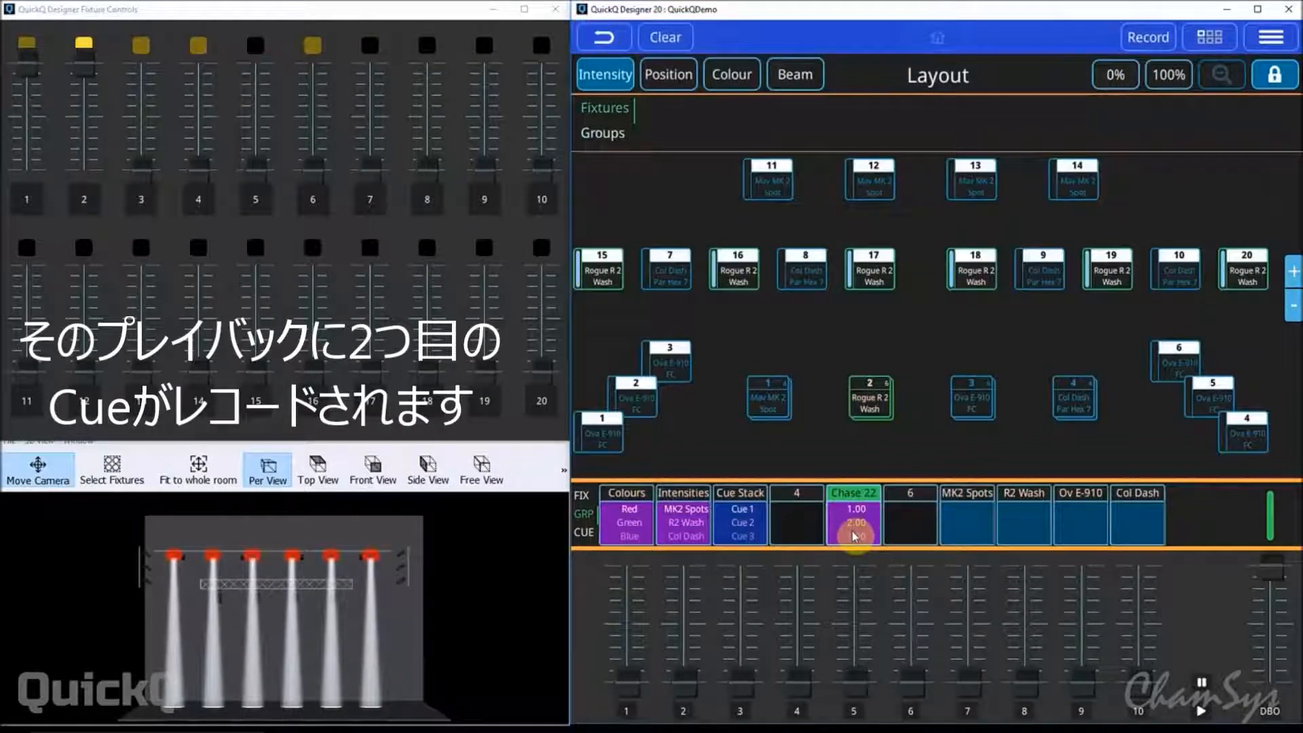
Clear the programmer, raise the Ova E-910 FC group on fader 3 to full and record it as the third cue on playback 5.
{"action": "left_click", "coordinate": [665, 37]}
{"action": "left_click", "coordinate": [142, 176]}
{"action": "left_click_drag", "start_coordinate": [143, 176], "coordinate": [137, 15]}
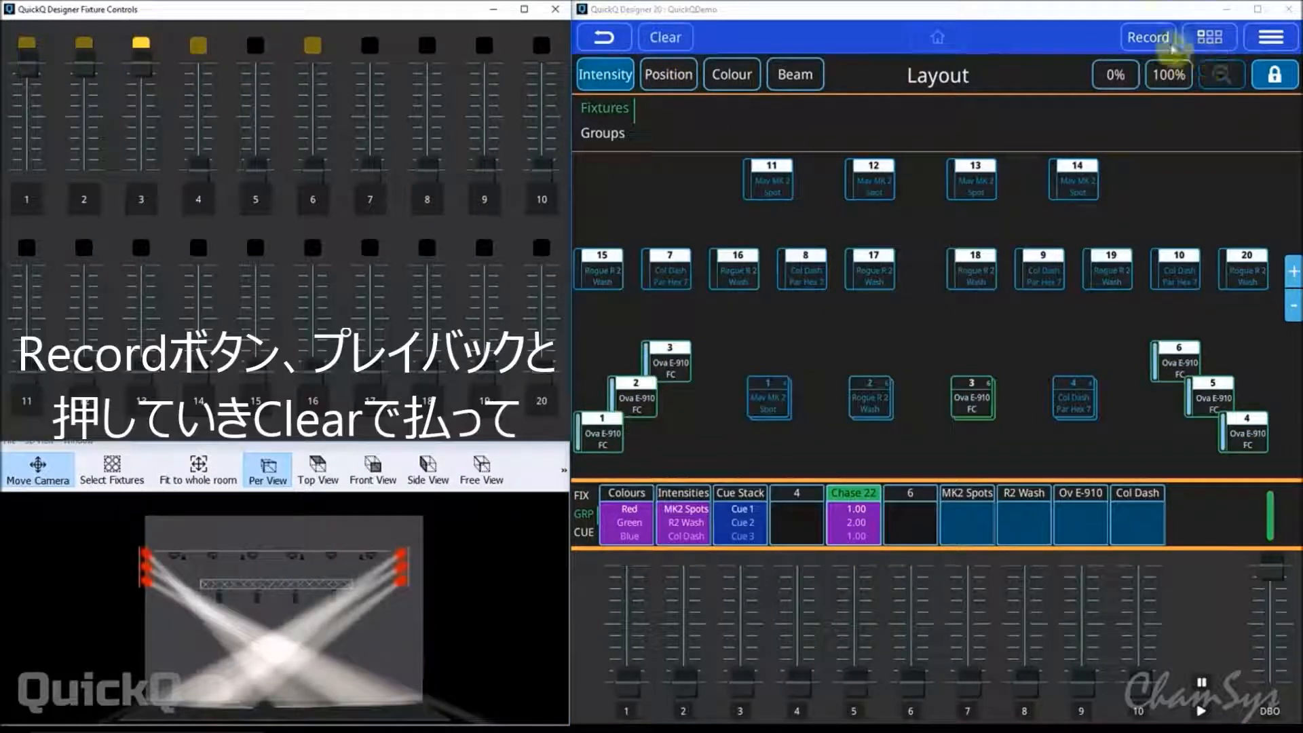
{"action": "left_click", "coordinate": [1147, 39]}
{"action": "left_click", "coordinate": [866, 522]}
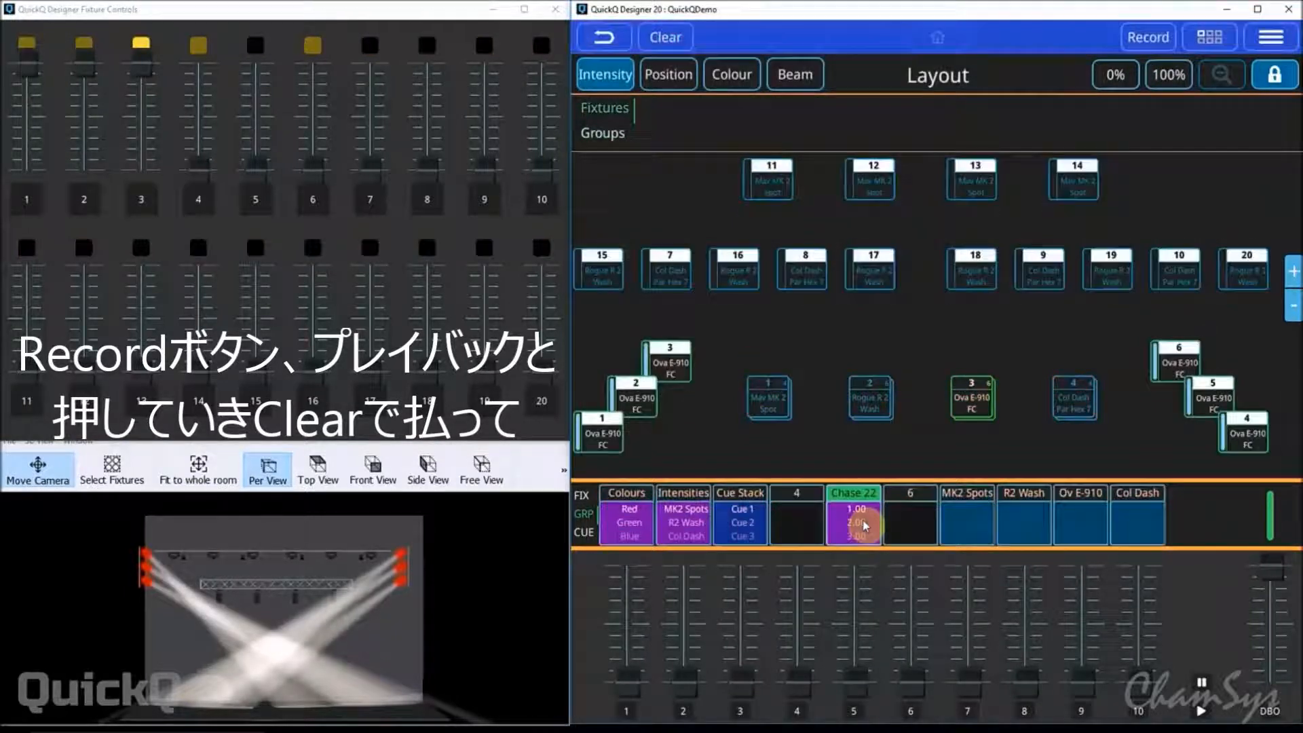
With the programmer cleared, raise the Col Dash Par Hex 7 group on fader 4 to full, record it on playback 5 and clear again.
{"action": "left_click", "coordinate": [664, 43]}
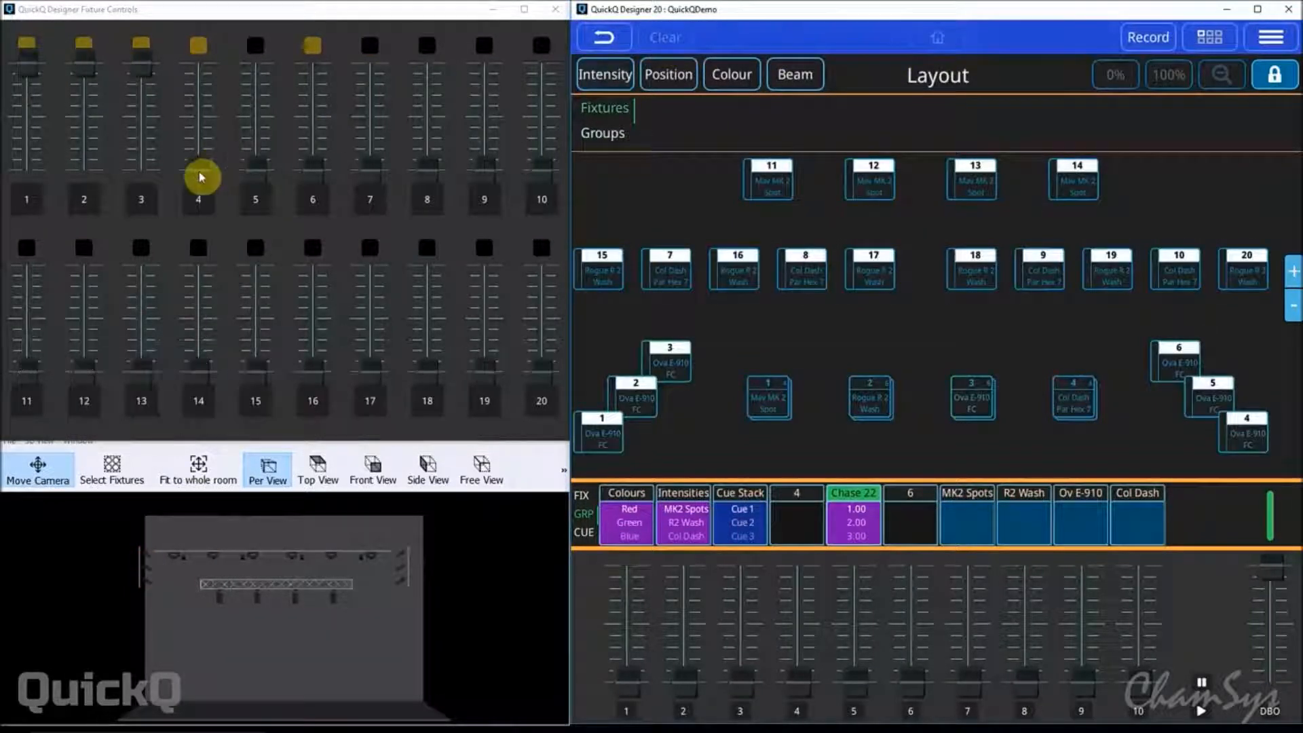
{"action": "left_click_drag", "start_coordinate": [198, 169], "coordinate": [207, 25]}
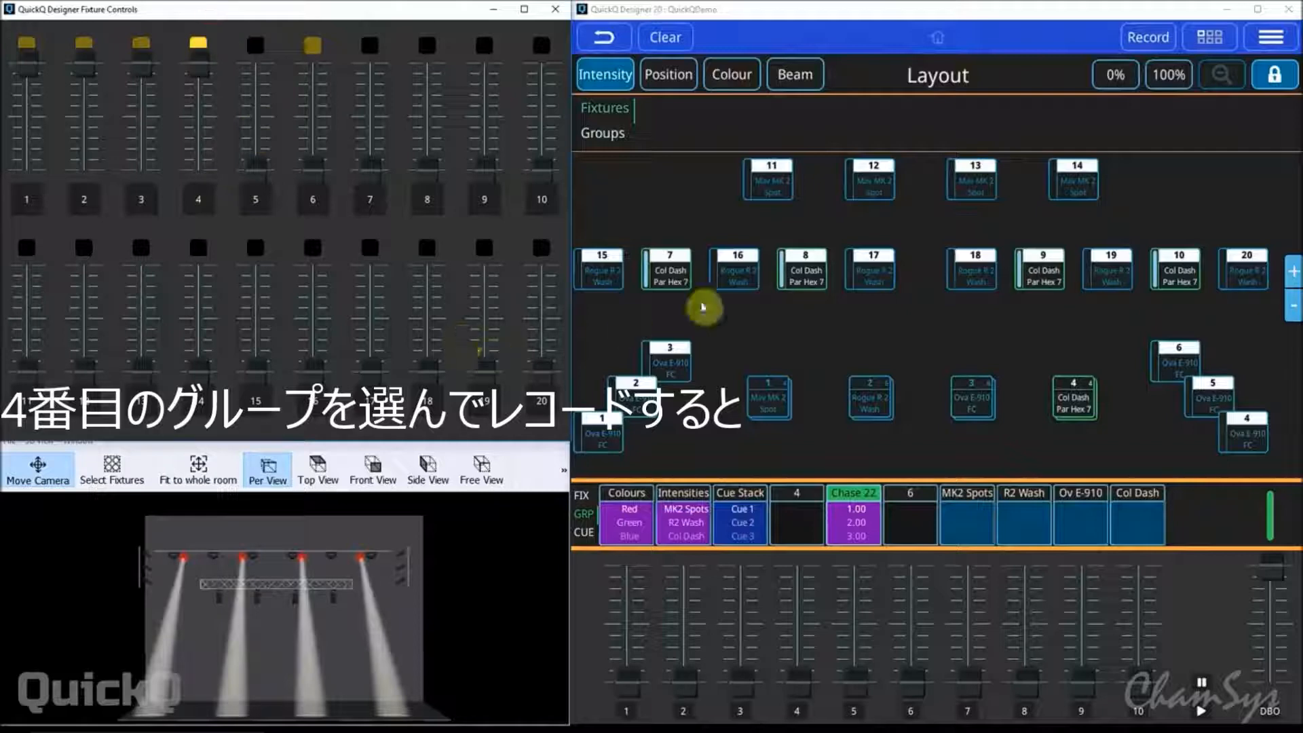
{"action": "left_click", "coordinate": [1140, 41]}
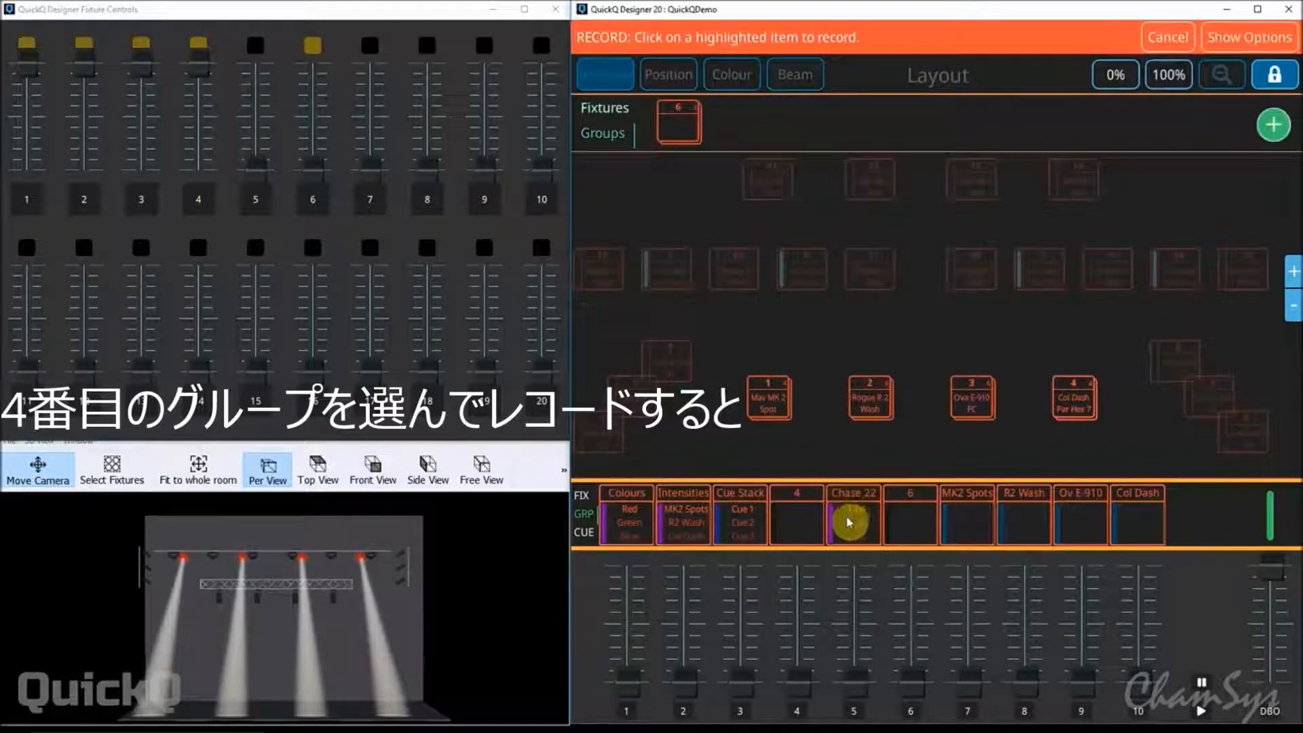
{"action": "left_click", "coordinate": [849, 520]}
{"action": "left_click", "coordinate": [665, 38]}
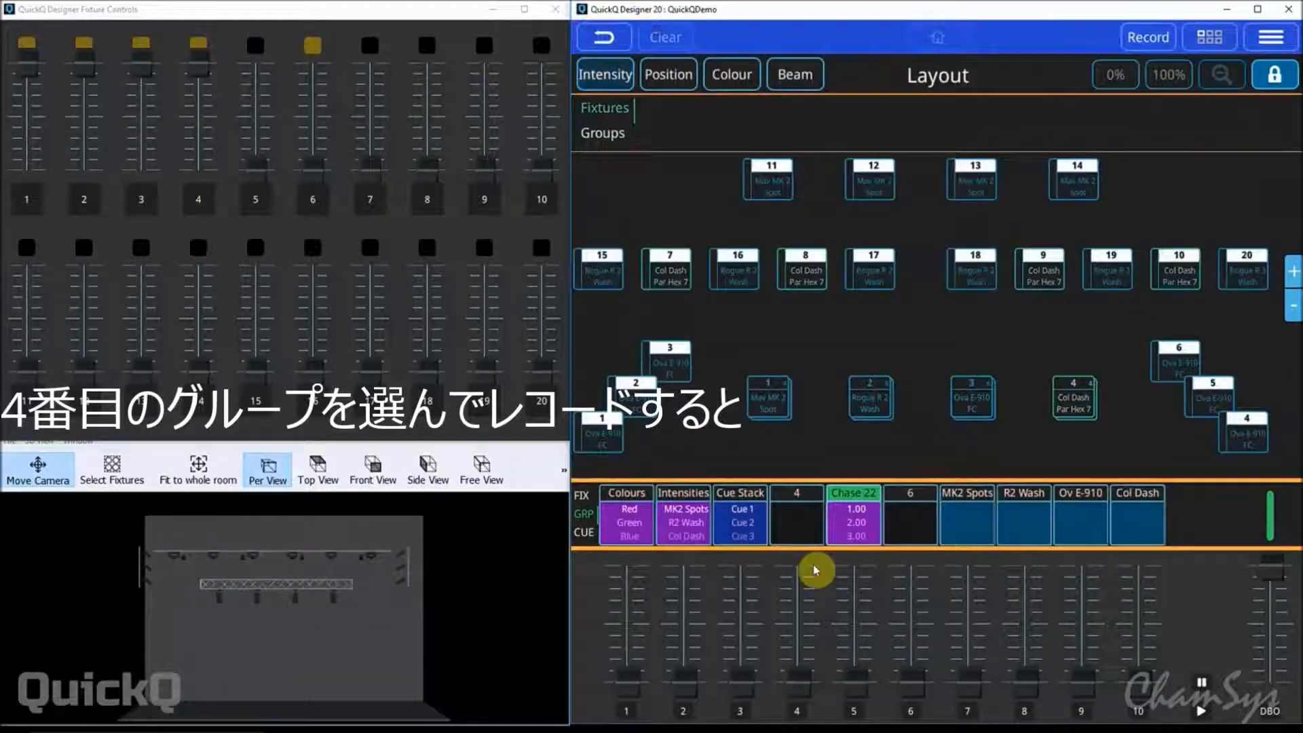
Open the chase window for playback 5 and run the chase by raising its fader to full.
{"action": "left_click", "coordinate": [842, 528]}
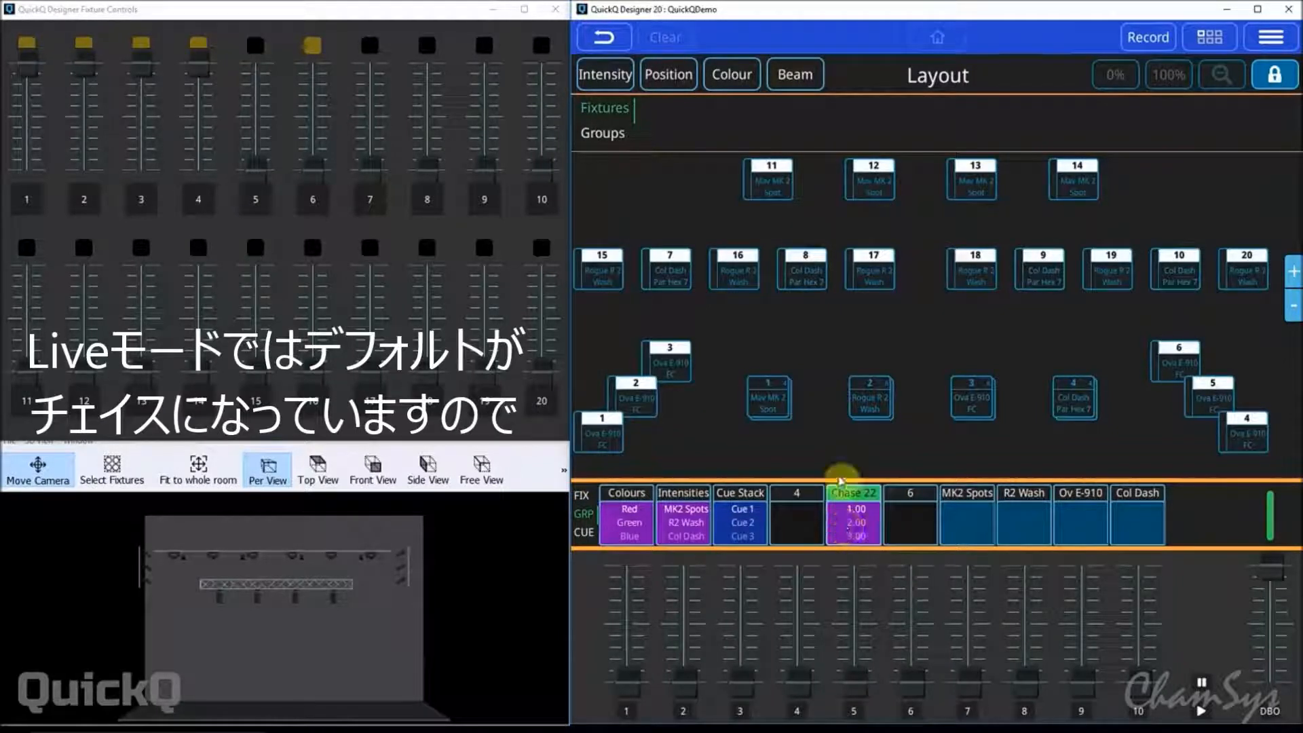
{"action": "left_click", "coordinate": [855, 531]}
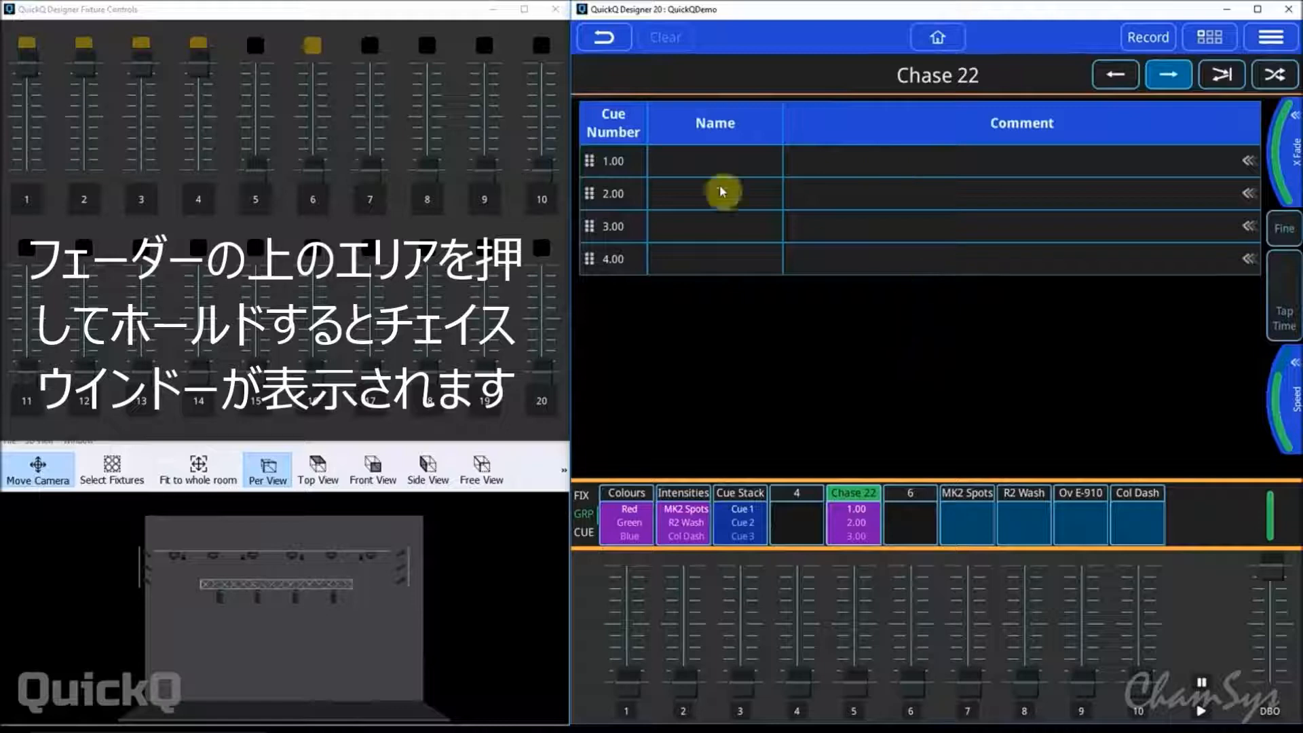
{"action": "left_click_drag", "start_coordinate": [863, 695], "coordinate": [860, 554]}
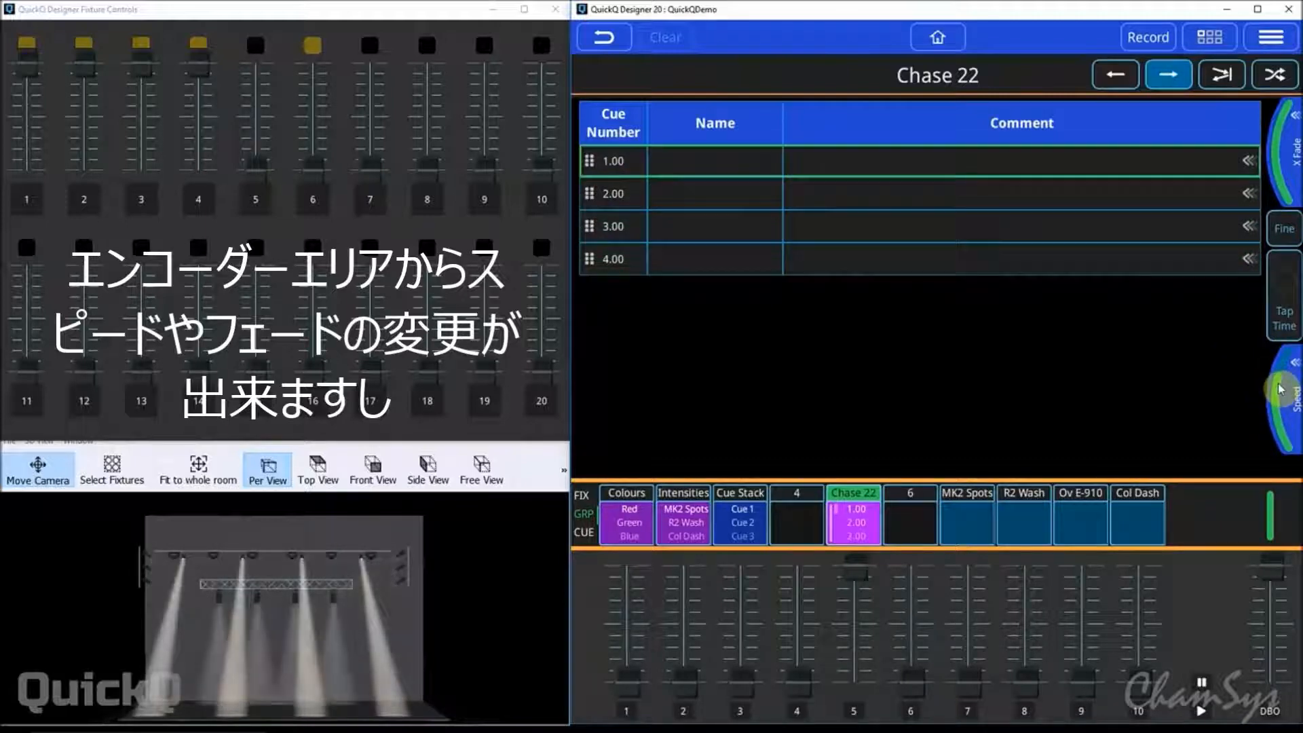
Set the chase speed with four beats of Tap Time and jump playback to cue 1.00.
{"action": "left_click", "coordinate": [1290, 287]}
{"action": "left_click", "coordinate": [1290, 287]}
{"action": "left_click", "coordinate": [1290, 287]}
{"action": "left_click", "coordinate": [1290, 287]}
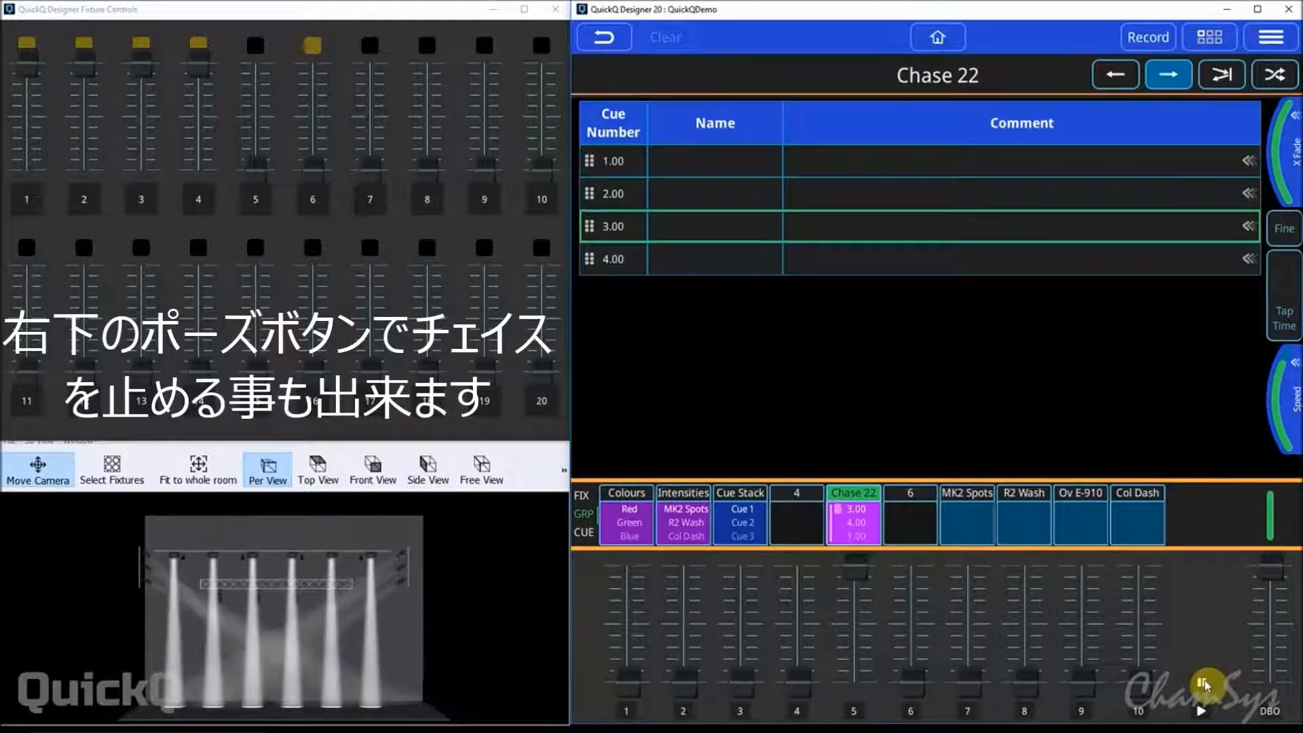
{"action": "left_click_drag", "start_coordinate": [1251, 165], "coordinate": [1236, 168]}
{"action": "left_click", "coordinate": [1237, 163]}
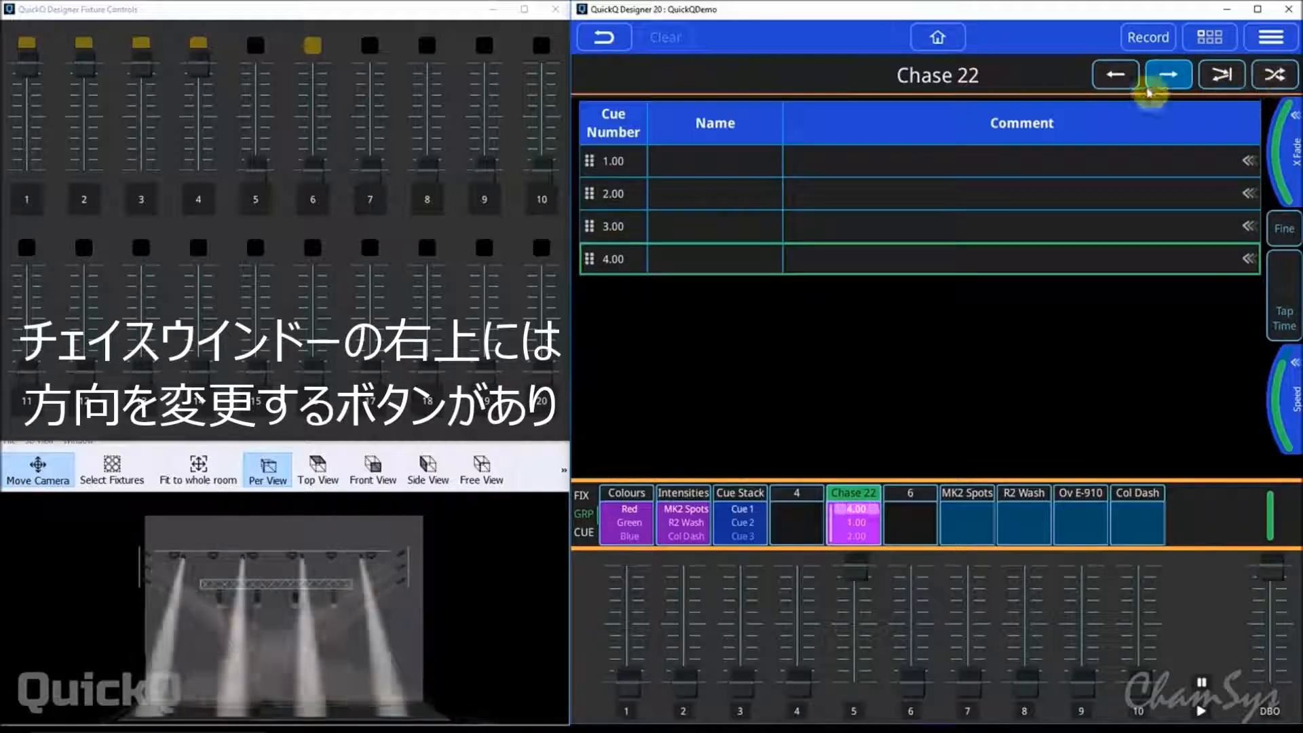
Try the reverse and bounce directions on the chase and leave it set to random order.
{"action": "left_click", "coordinate": [1117, 76]}
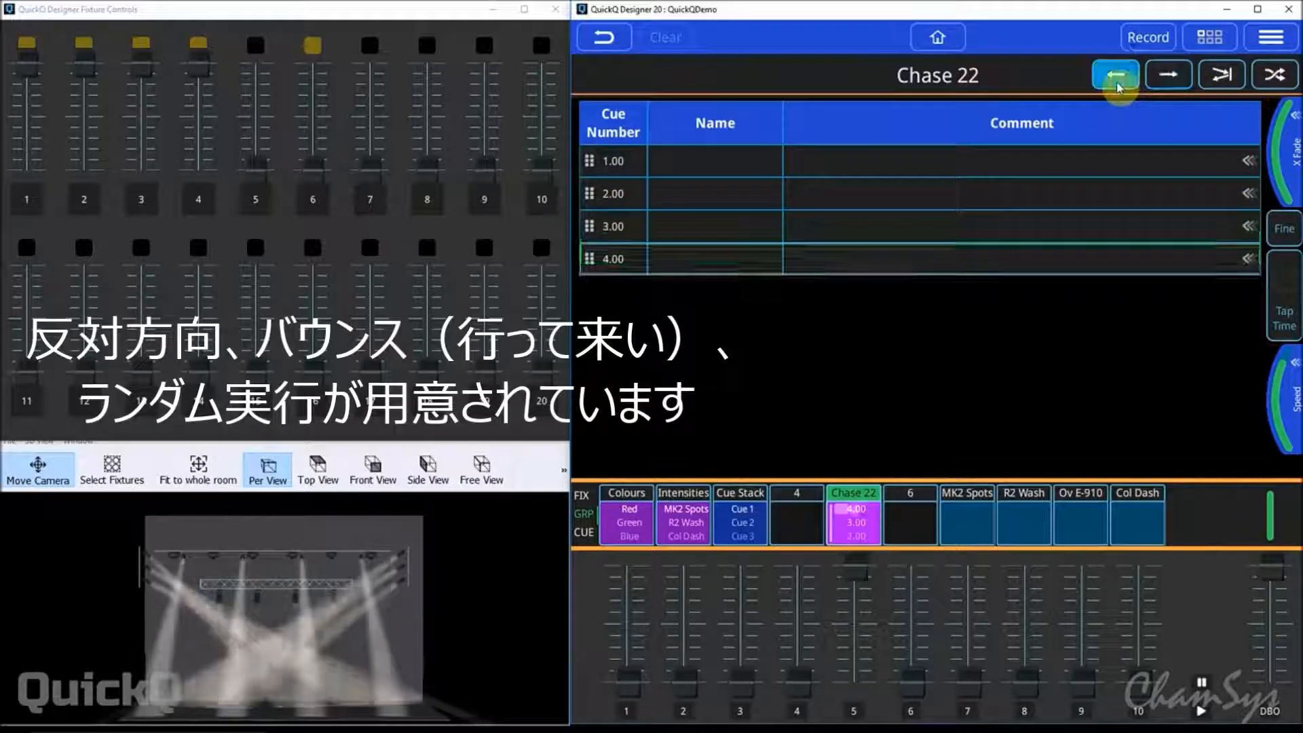
{"action": "left_click", "coordinate": [1218, 78]}
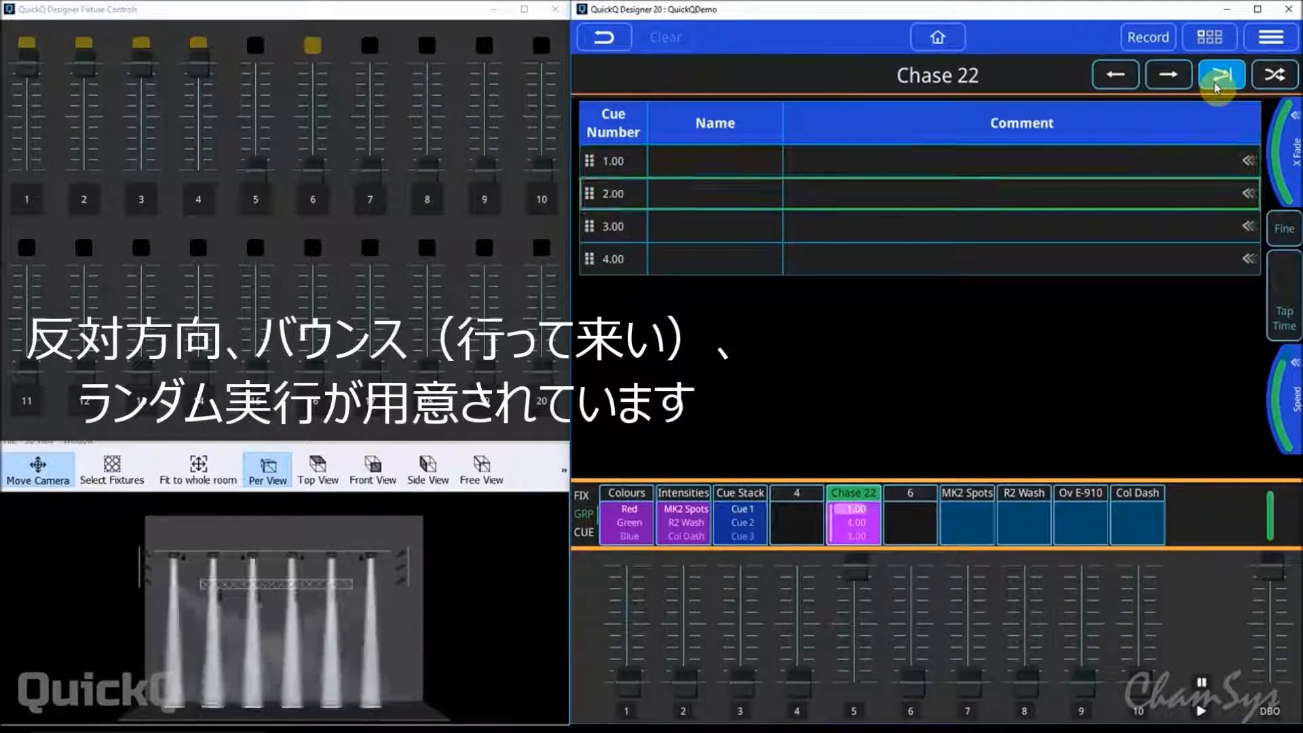
{"action": "left_click", "coordinate": [1276, 76]}
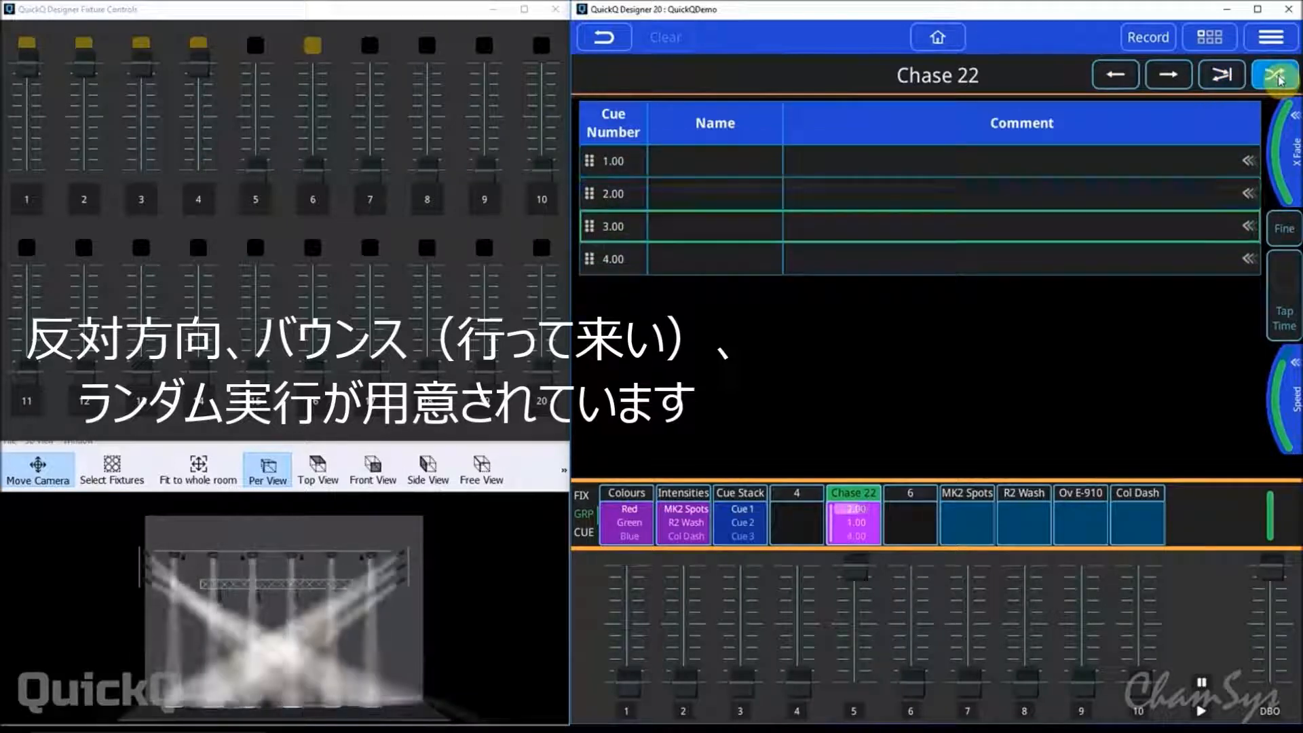
Change Chase 22 to a cue stack and repeatedly trigger GO to step through its cues.
{"action": "left_click", "coordinate": [1271, 37]}
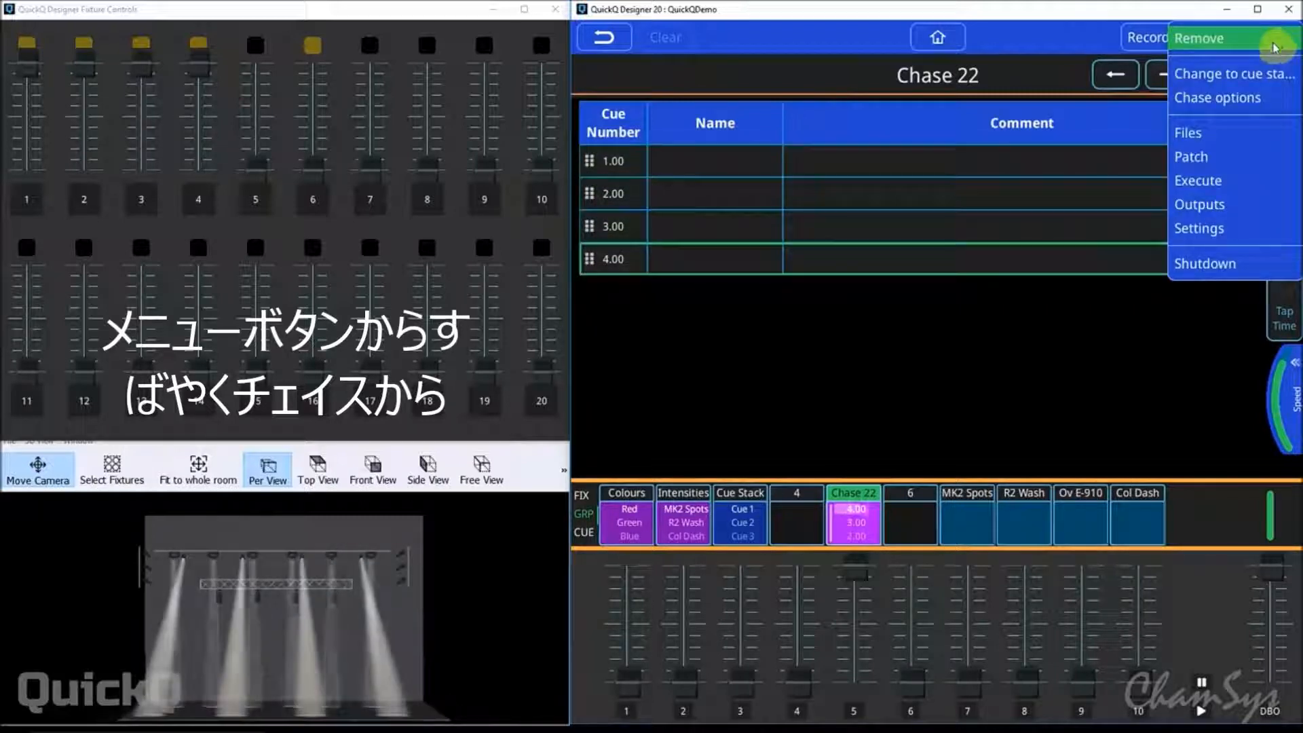
{"action": "left_click", "coordinate": [1246, 75]}
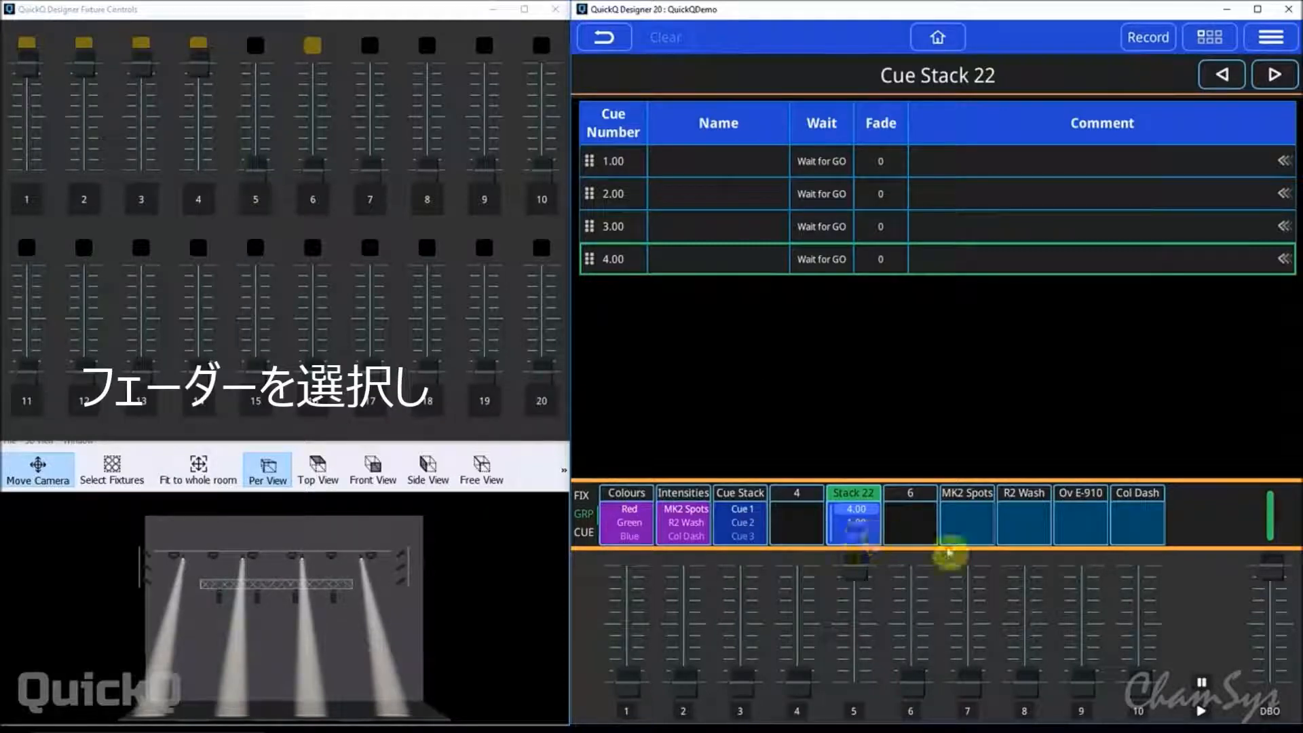
{"action": "left_click", "coordinate": [1201, 712]}
{"action": "left_click", "coordinate": [1202, 712]}
{"action": "left_click", "coordinate": [1203, 713]}
{"action": "left_click", "coordinate": [1202, 711]}
{"action": "left_click", "coordinate": [1202, 711]}
{"action": "left_click", "coordinate": [1202, 711]}
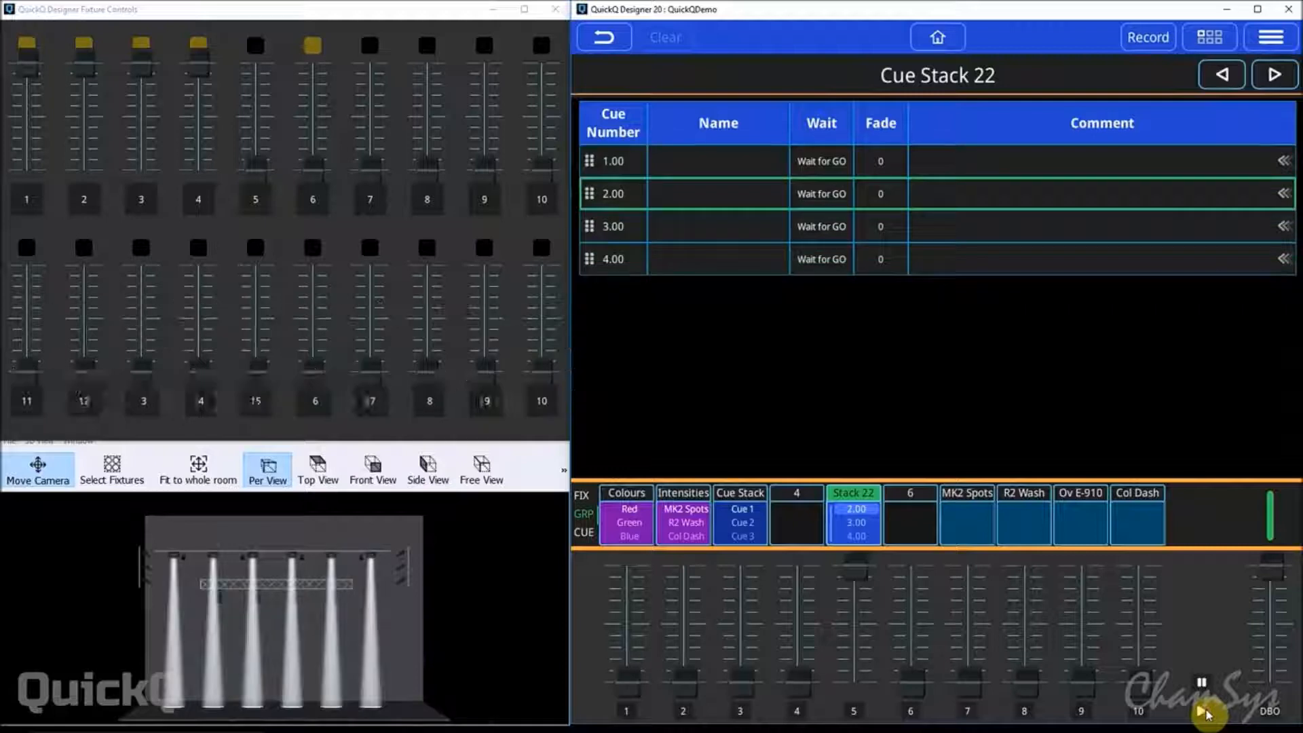
{"action": "left_click", "coordinate": [1203, 712]}
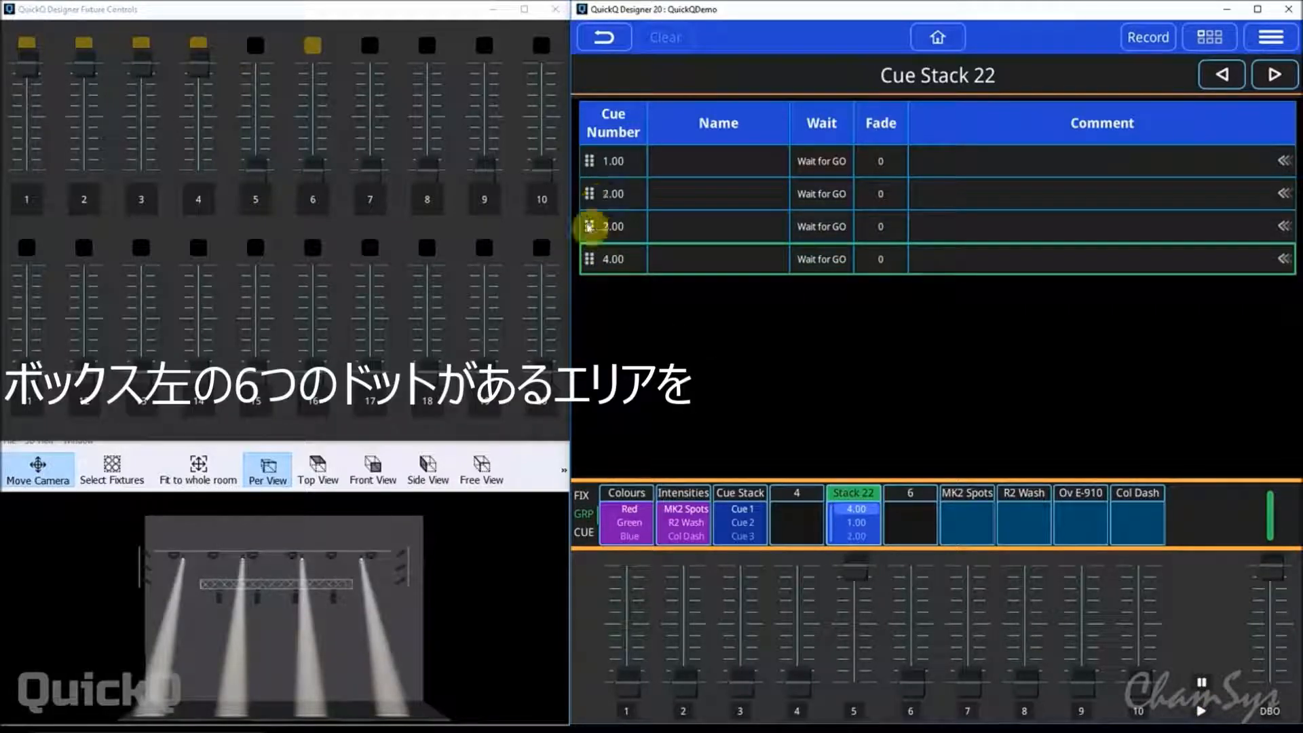
Move cue 3.00 to directly below cue 1.00 in the stack and rename cue 1.00 as "cue 1".
{"action": "left_click_drag", "start_coordinate": [590, 228], "coordinate": [595, 166]}
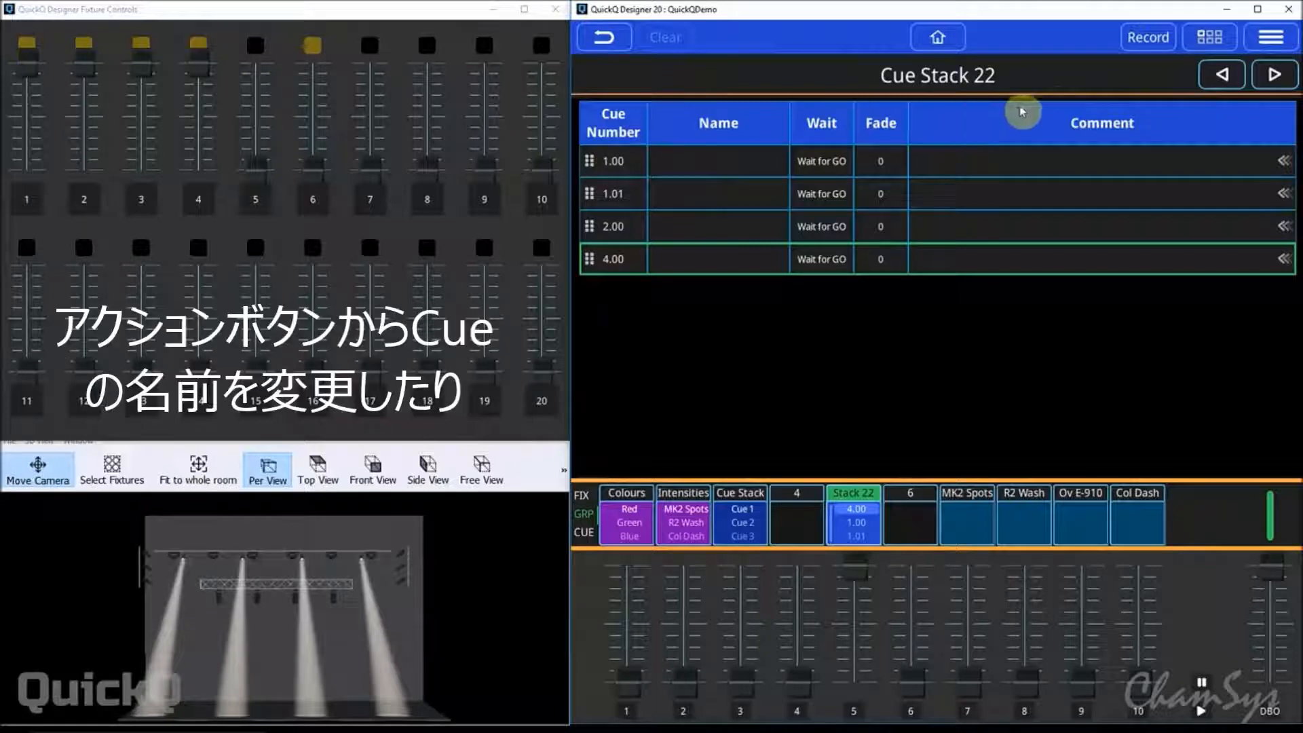
{"action": "left_click", "coordinate": [1210, 39]}
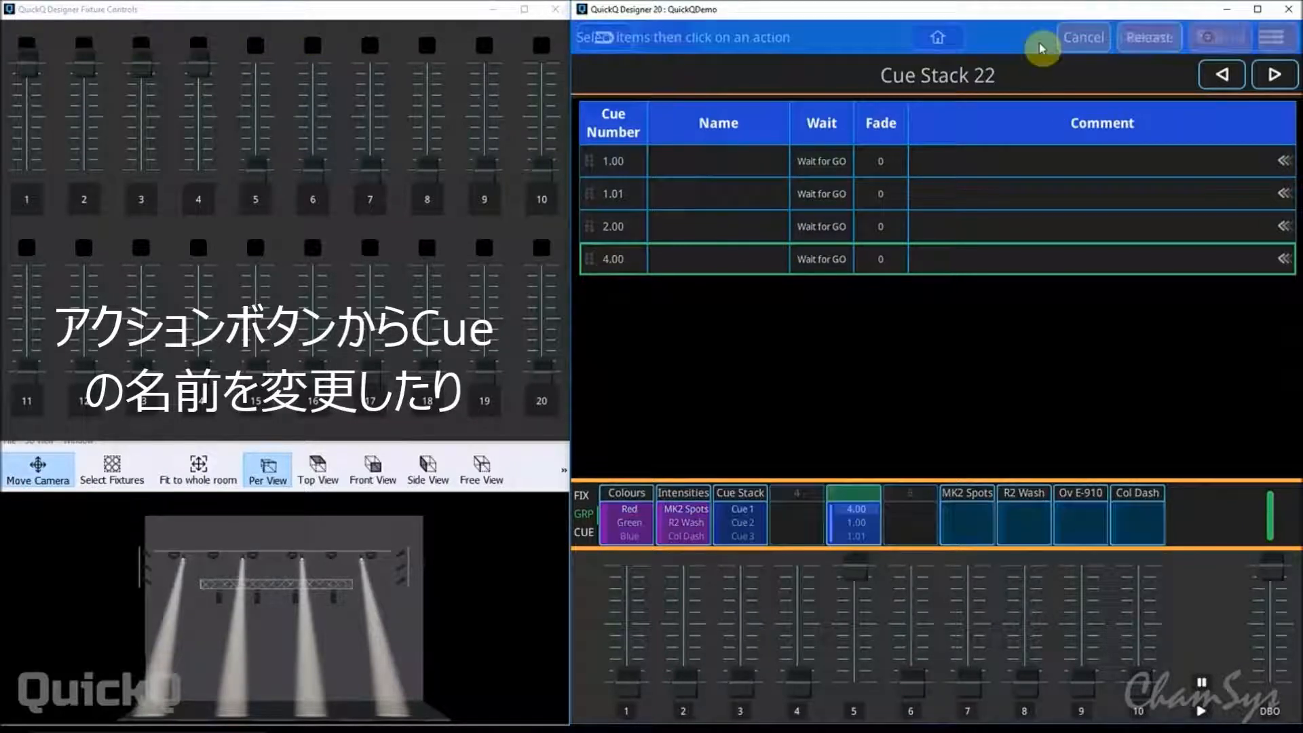
{"action": "left_click", "coordinate": [714, 160]}
{"action": "left_click", "coordinate": [1218, 37]}
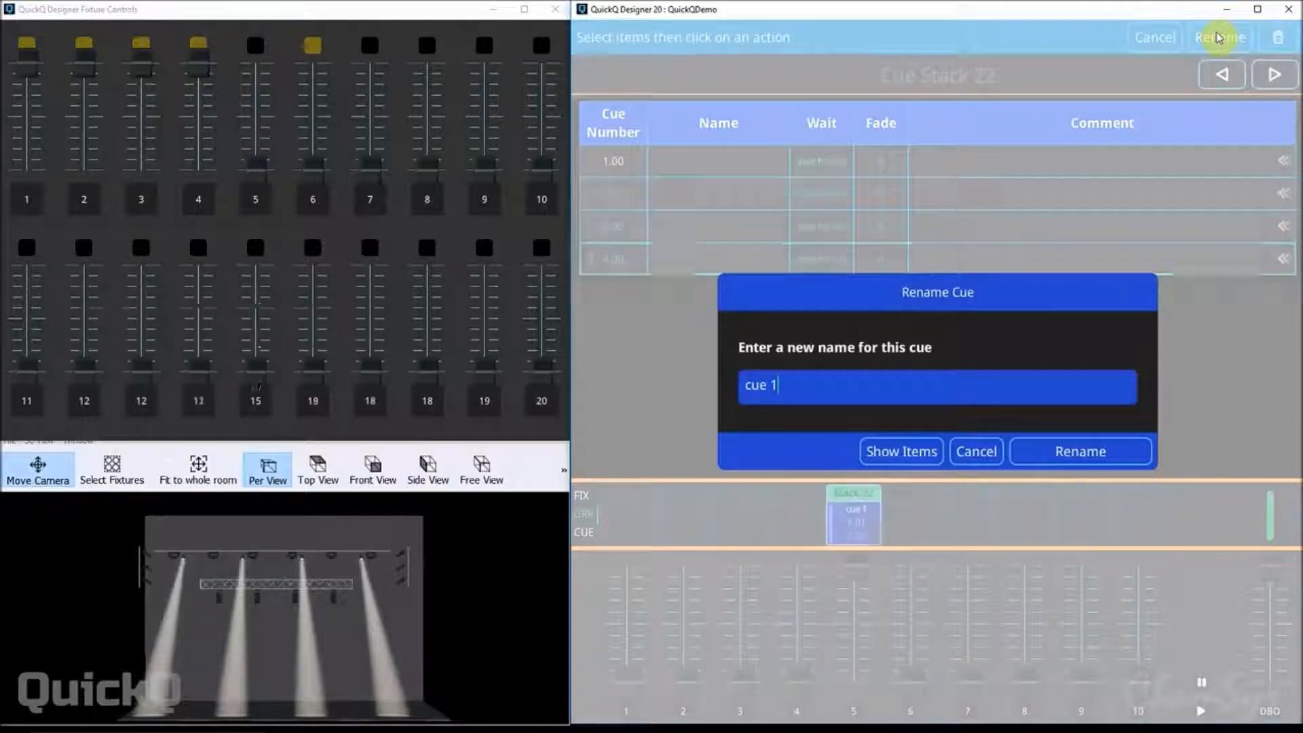
{"action": "key", "text": "Return"}
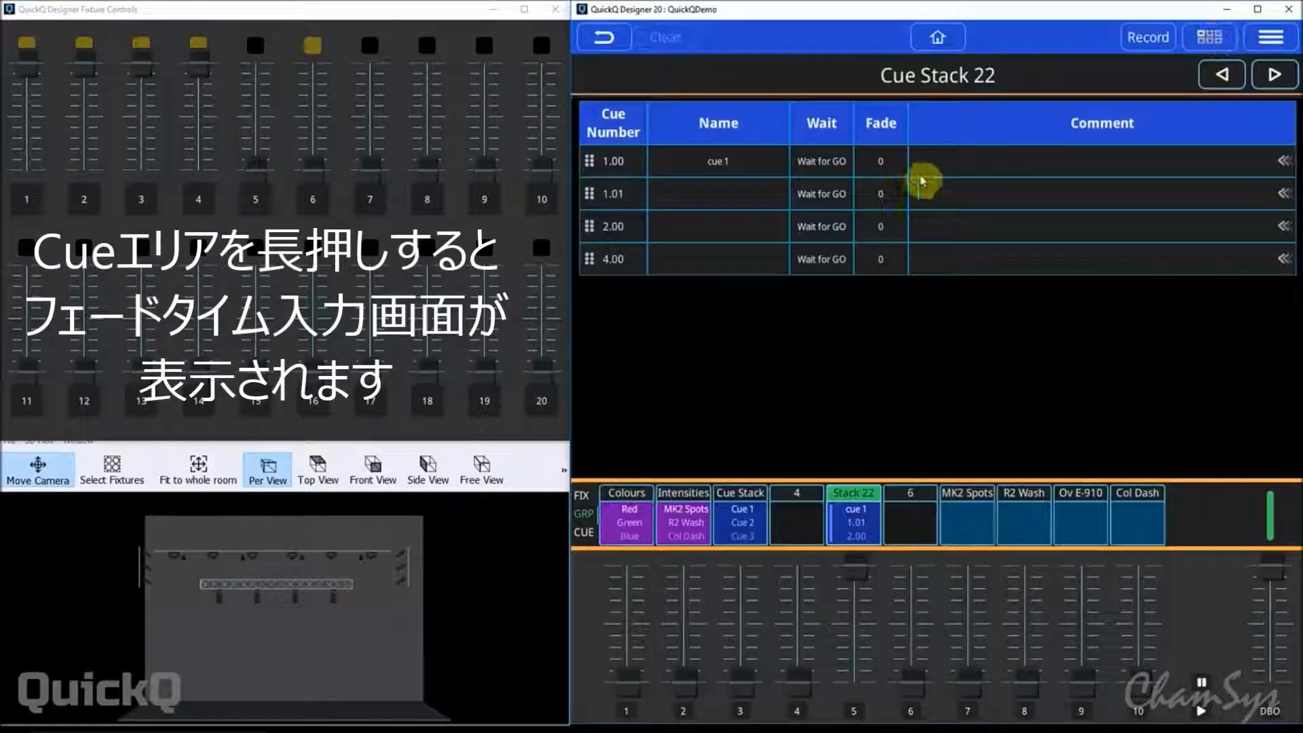
Set the intensity fade-in time of cue 1.00 to 3 and close the rename dialog.
{"action": "left_click", "coordinate": [881, 166]}
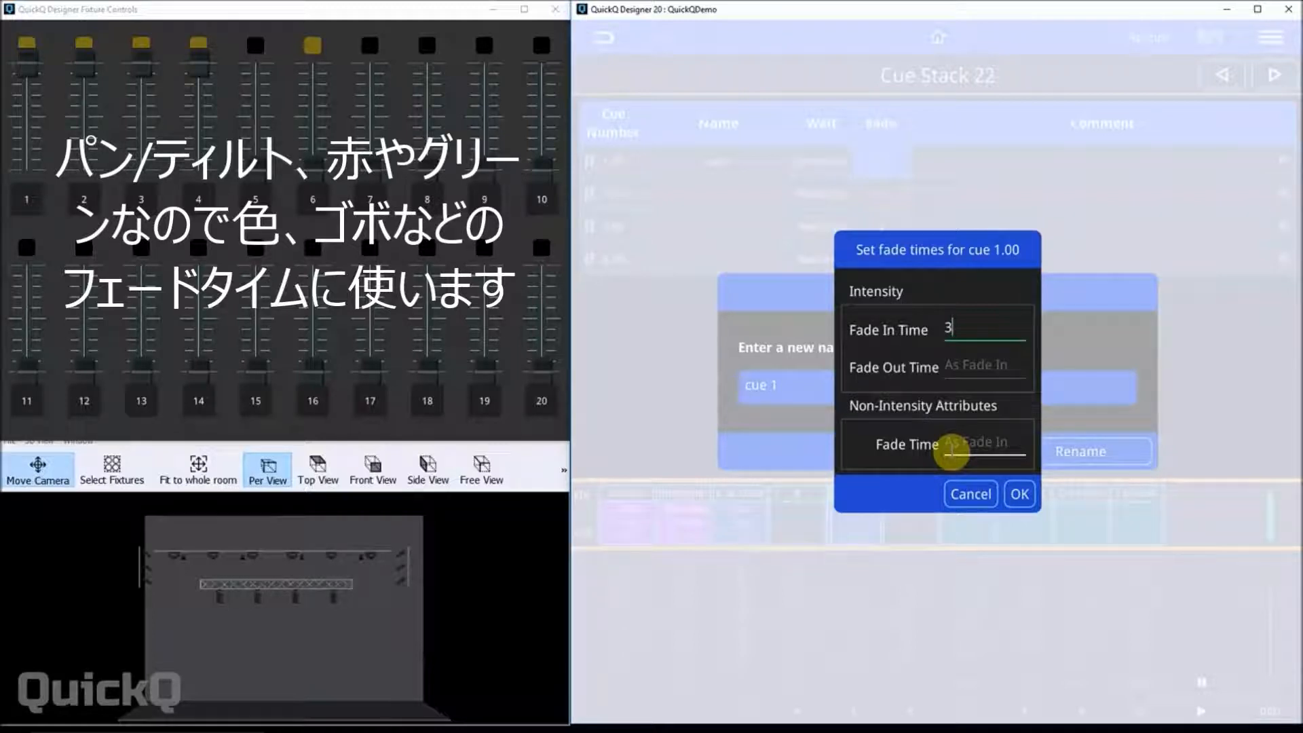
{"action": "left_click", "coordinate": [1011, 494]}
{"action": "left_click", "coordinate": [985, 451]}
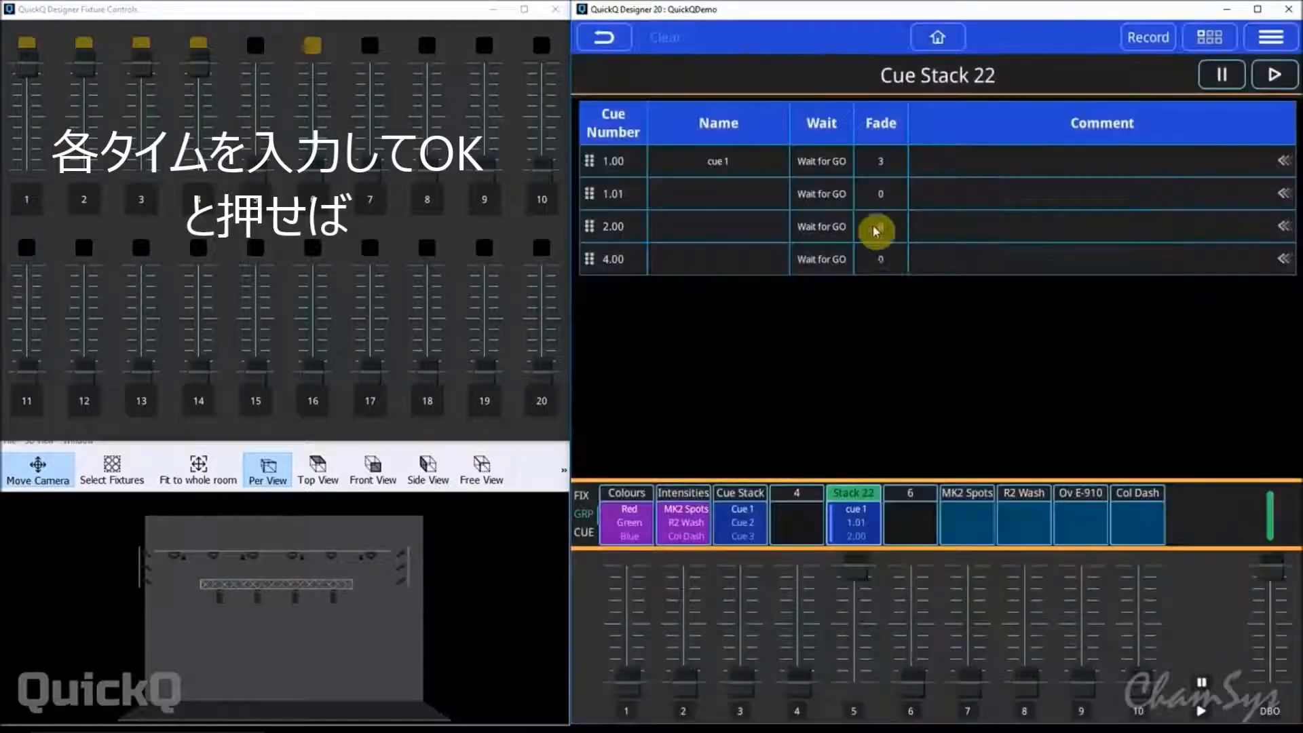